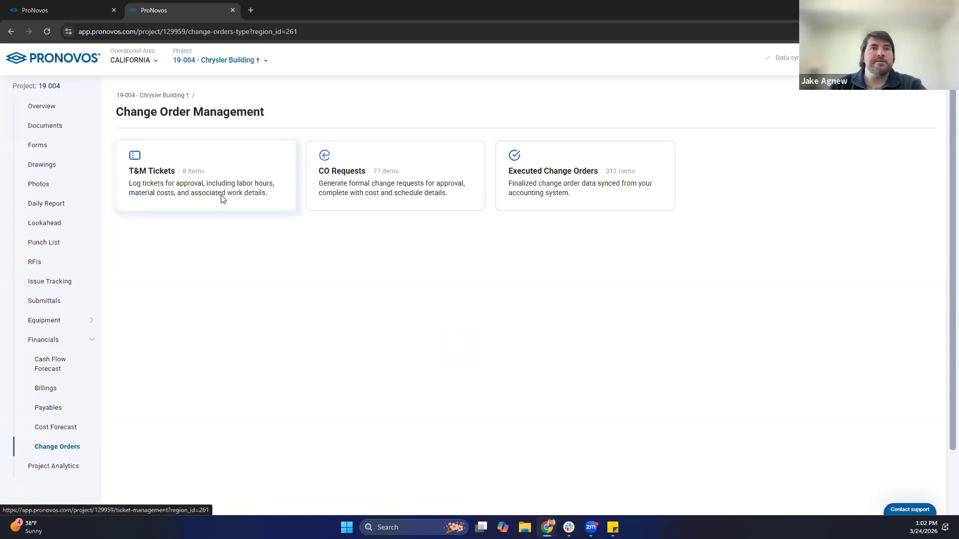
Step: Open T&M Tickets, CO Requests and Executed Change Orders from Change Order Management, each in its own new browser tab
right_click(238, 203)
click(241, 208)
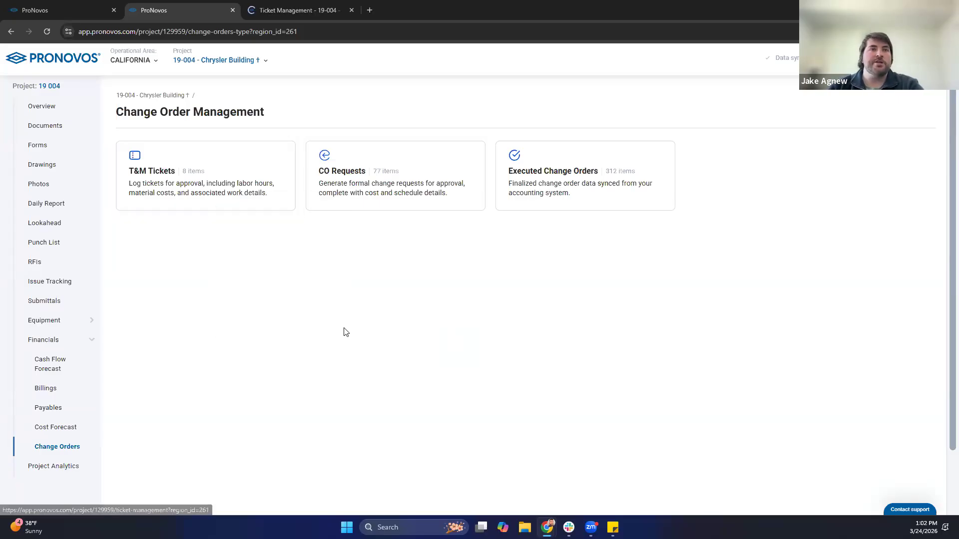
right_click(418, 175)
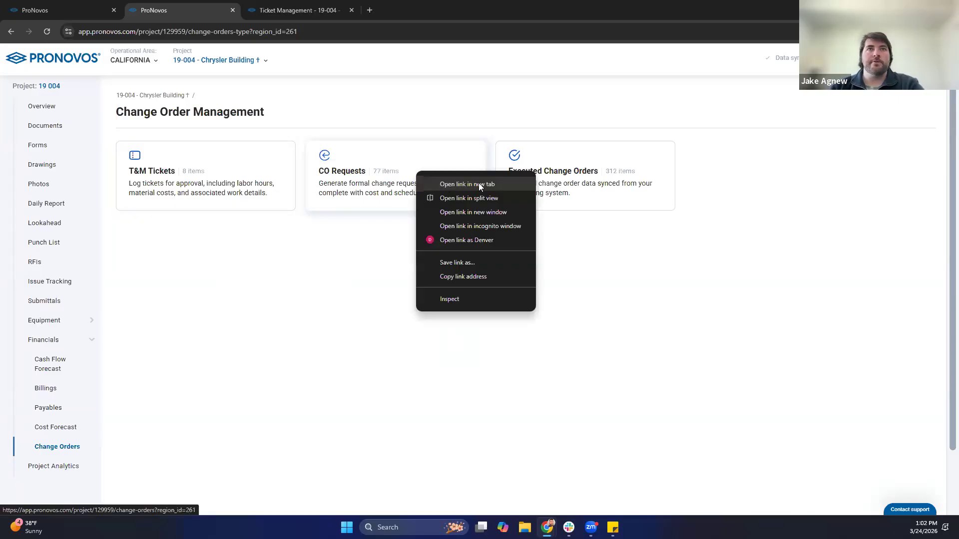
click(479, 185)
right_click(555, 186)
click(615, 195)
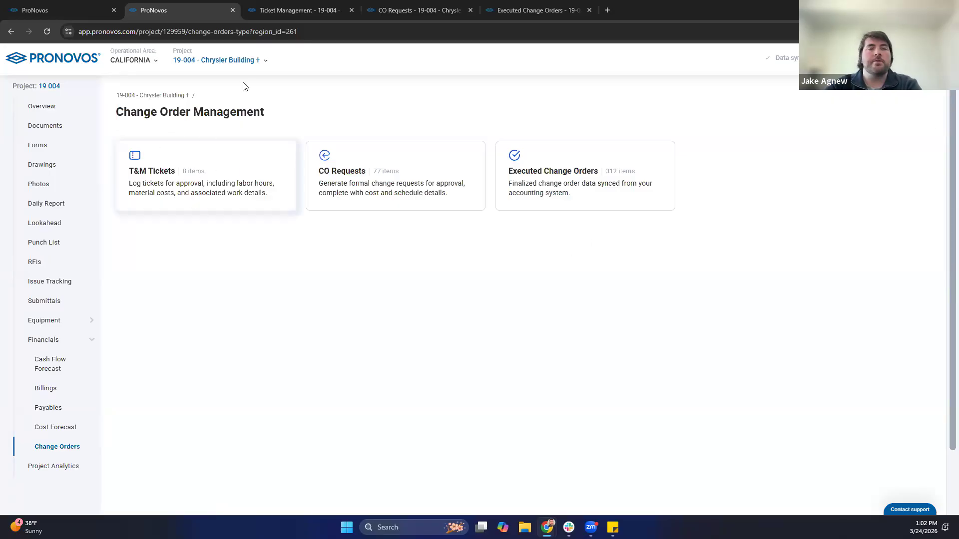
Step: Switch to the project's T&M Tickets list and look over the existing tickets
click(297, 17)
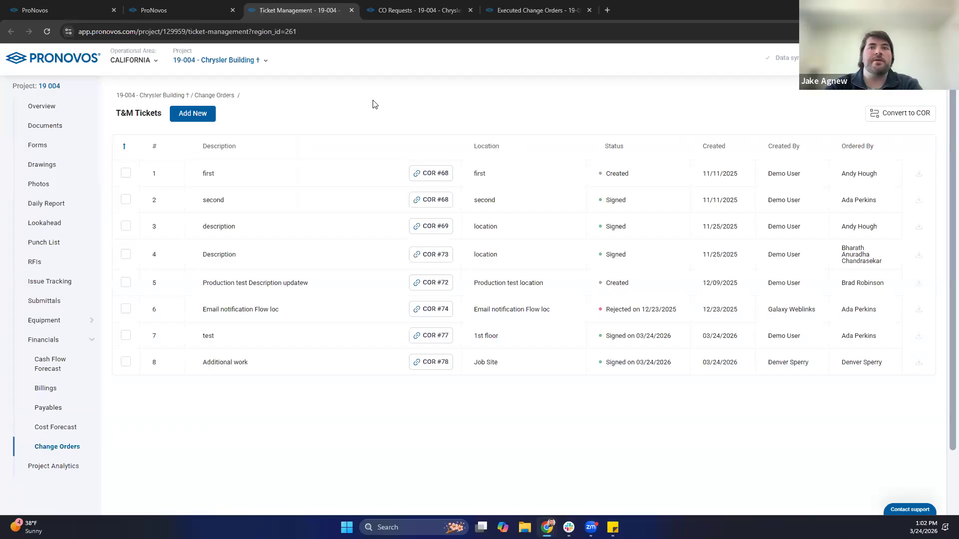
right_click(199, 115)
click(306, 90)
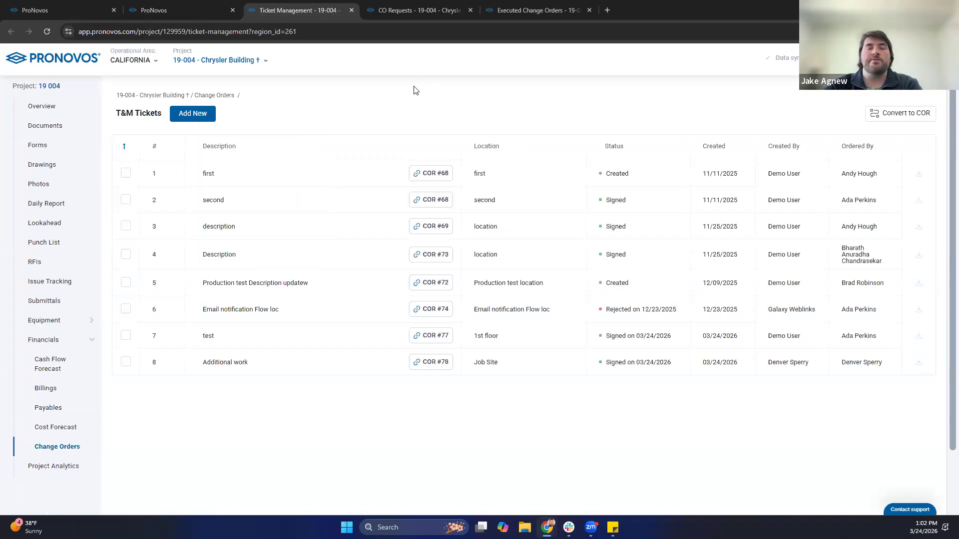
Step: Open the administrator's project settings for CO Requests and review the labor rates, markups, taxes and unit costs
click(70, 8)
click(44, 164)
scroll(65, 350, down, 2)
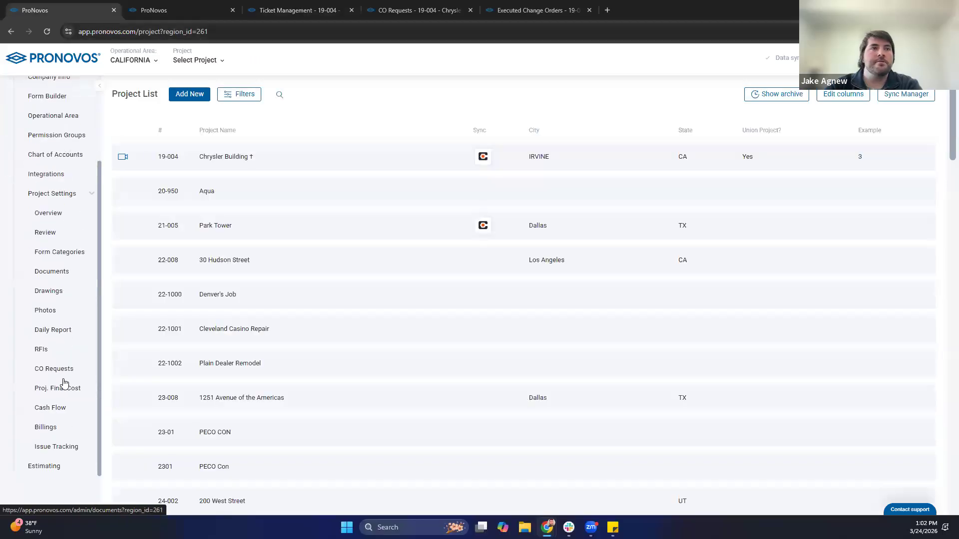
click(45, 368)
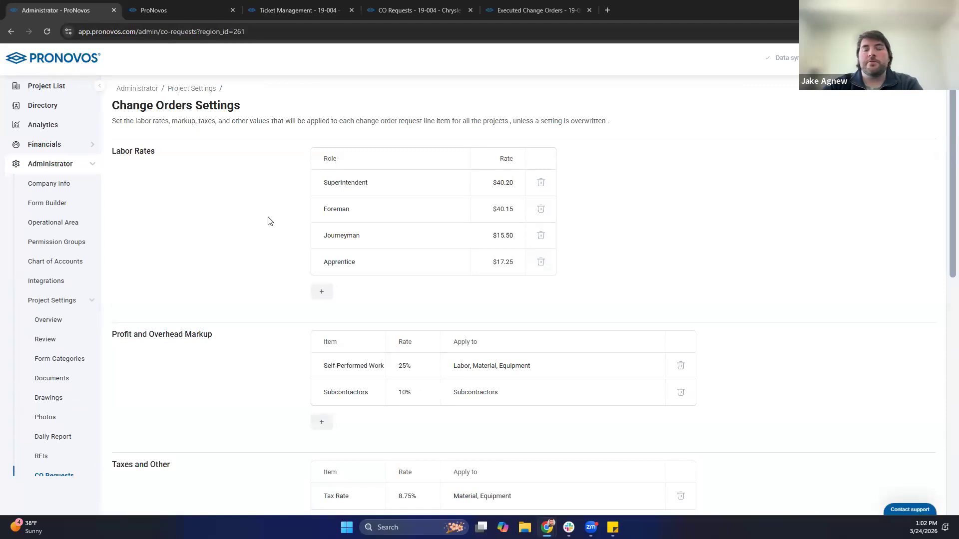
scroll(268, 222, down, 8)
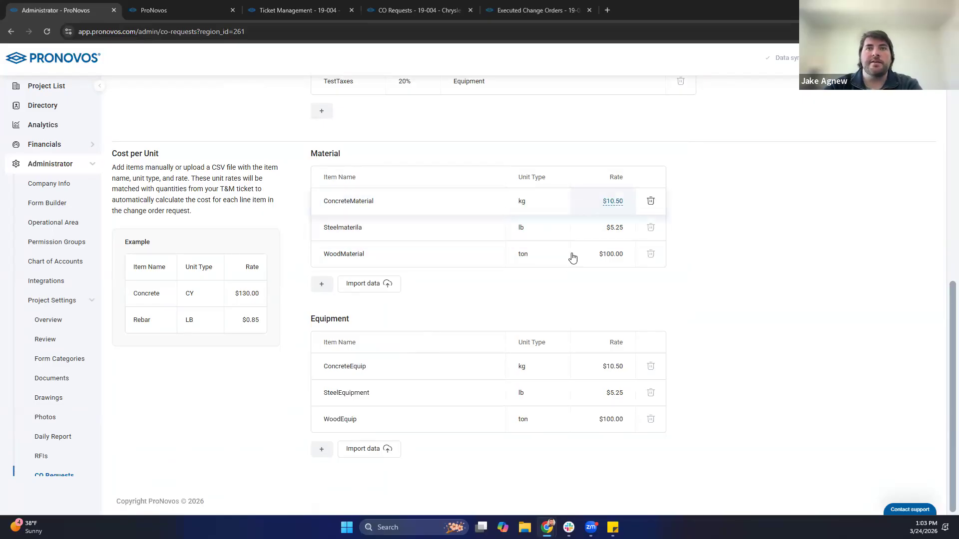
Step: Add a blank row to the Material unit costs and delete it again
click(320, 285)
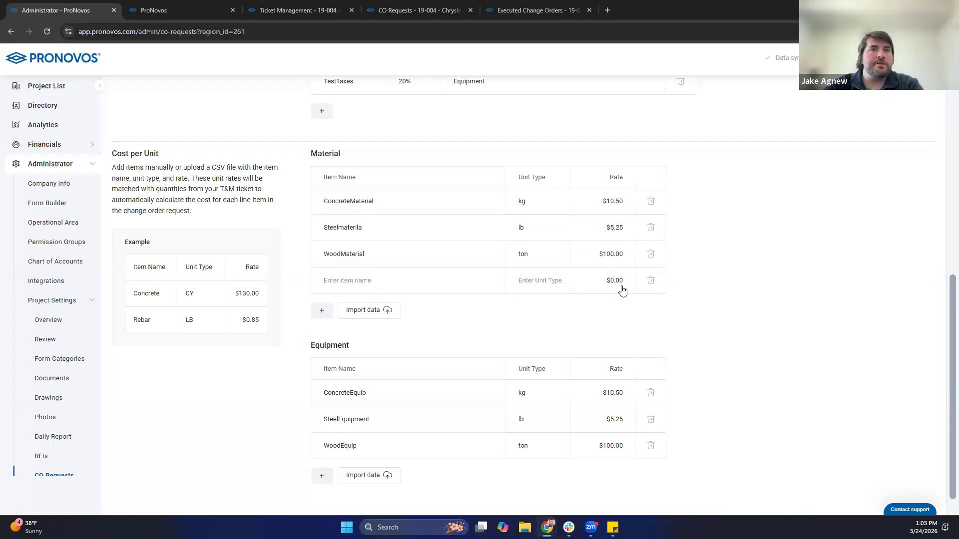
click(650, 283)
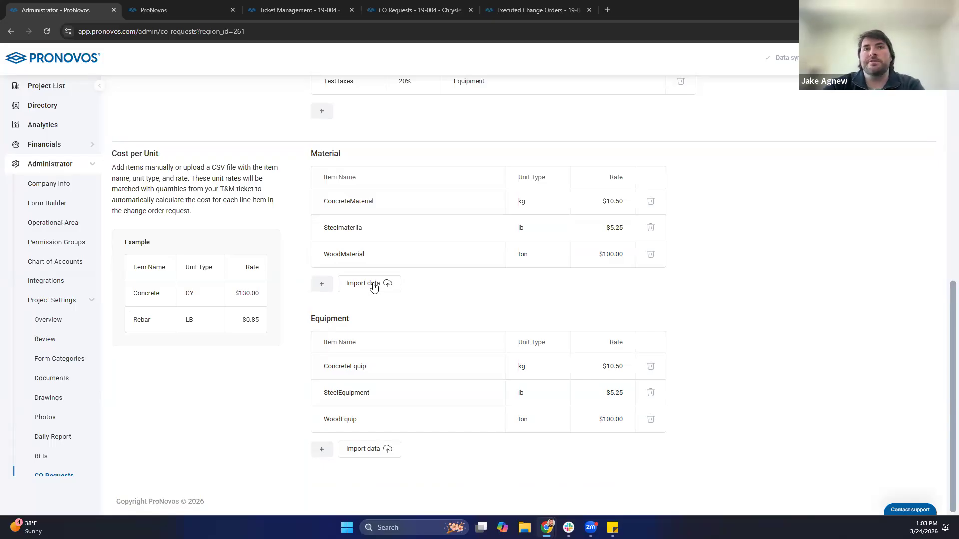
Step: Return to the T&M Tickets list and start creating a new ticket
click(273, 7)
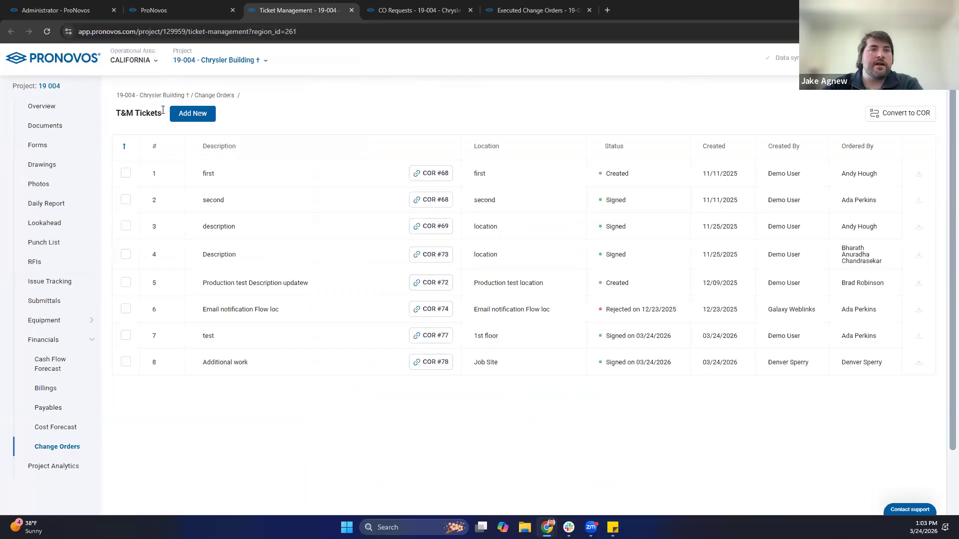
click(191, 115)
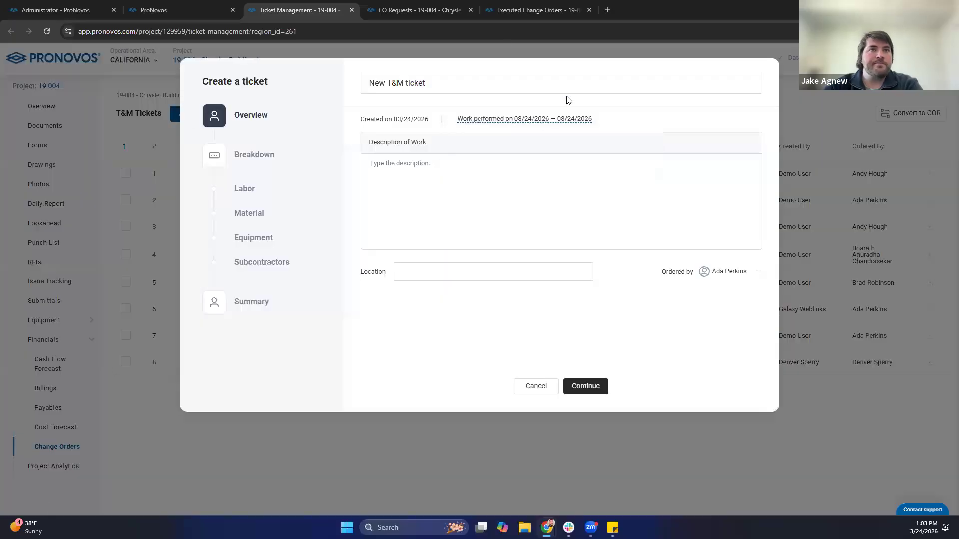
triple_click(410, 82)
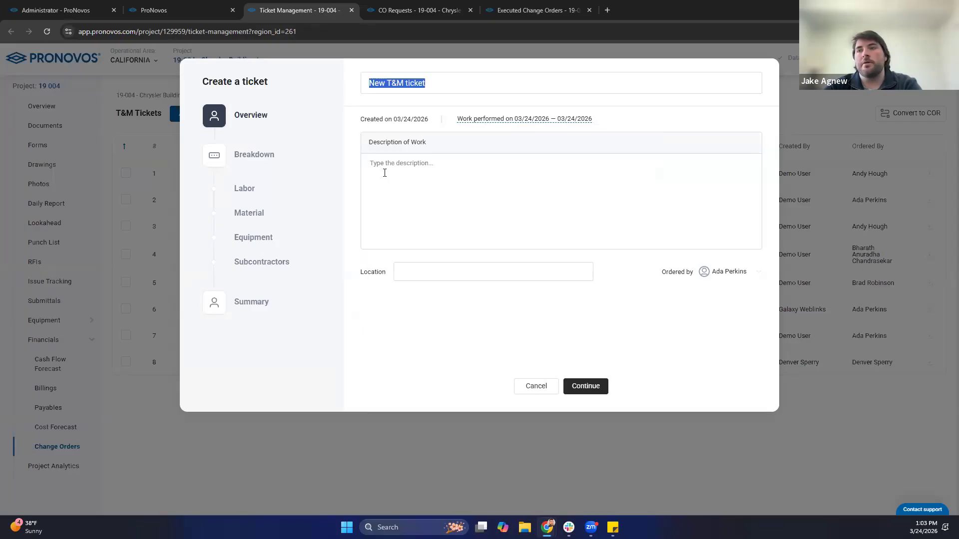
click(428, 270)
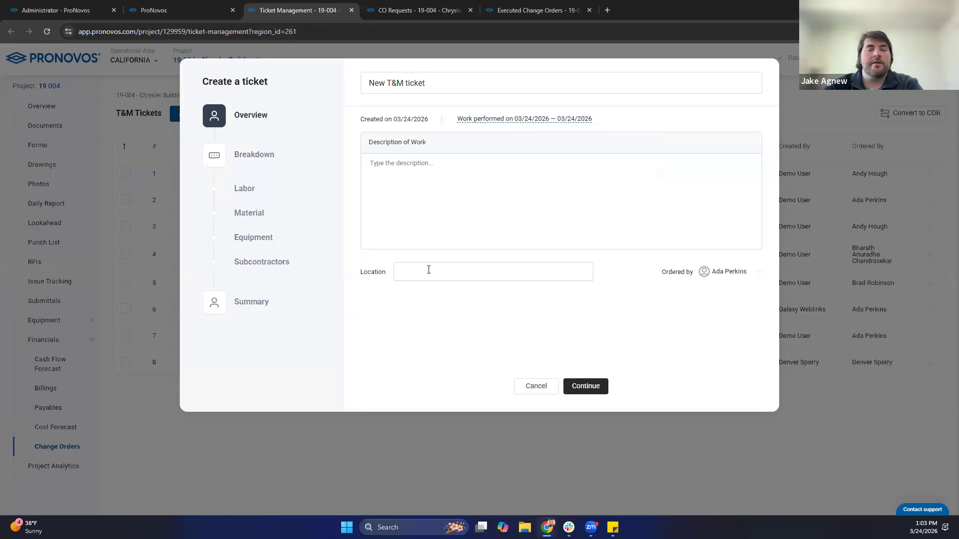
Step: Set the new ticket's Ordered by contact to the person who ordered ticket 8
click(726, 273)
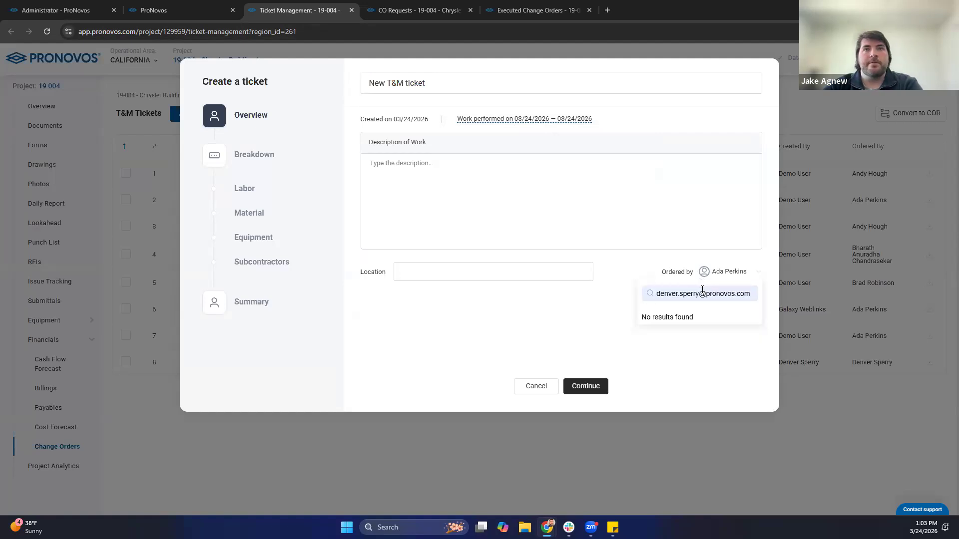
triple_click(703, 293)
key(BackSpace)
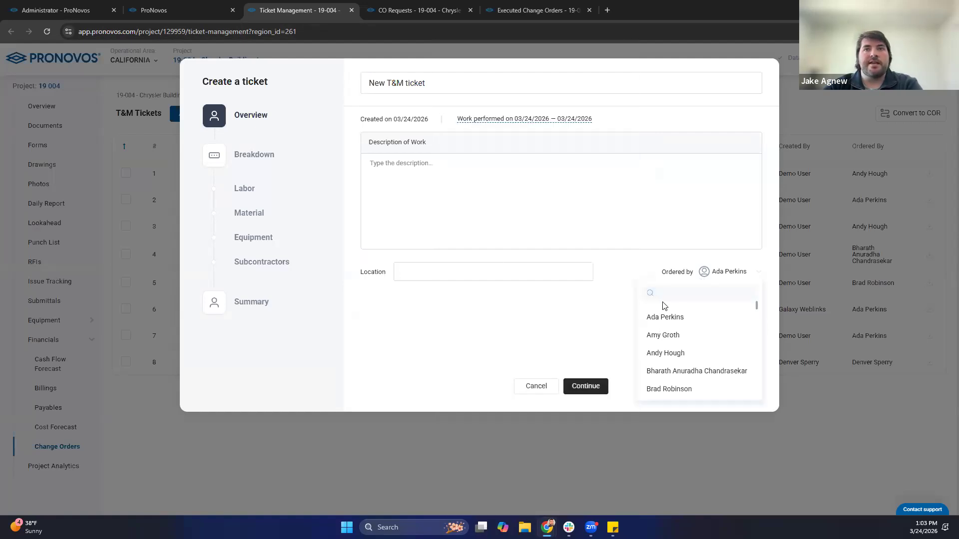
text(de)
text(n)
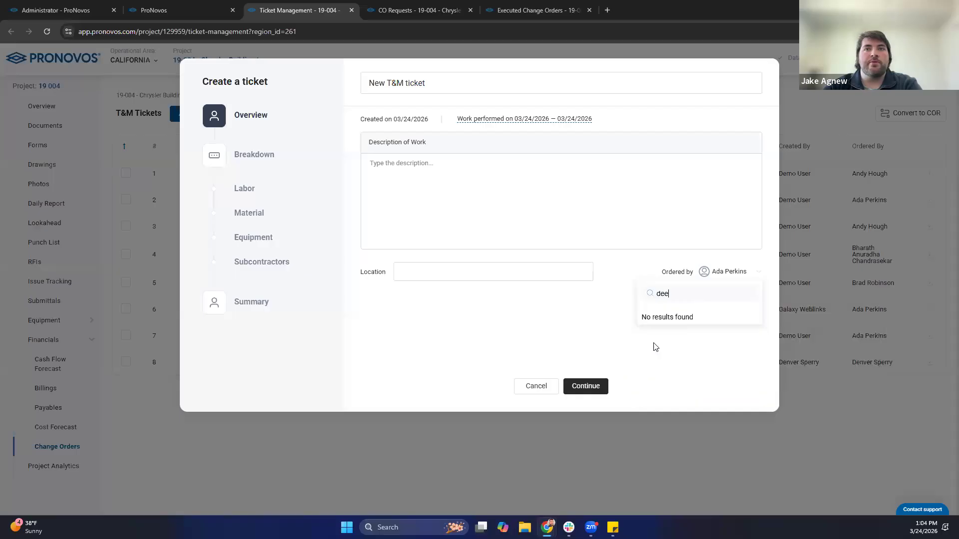
click(659, 337)
Step: Set the end date of the work performed to 03/27/2026 and dismiss the browser's offer to save a password
click(497, 120)
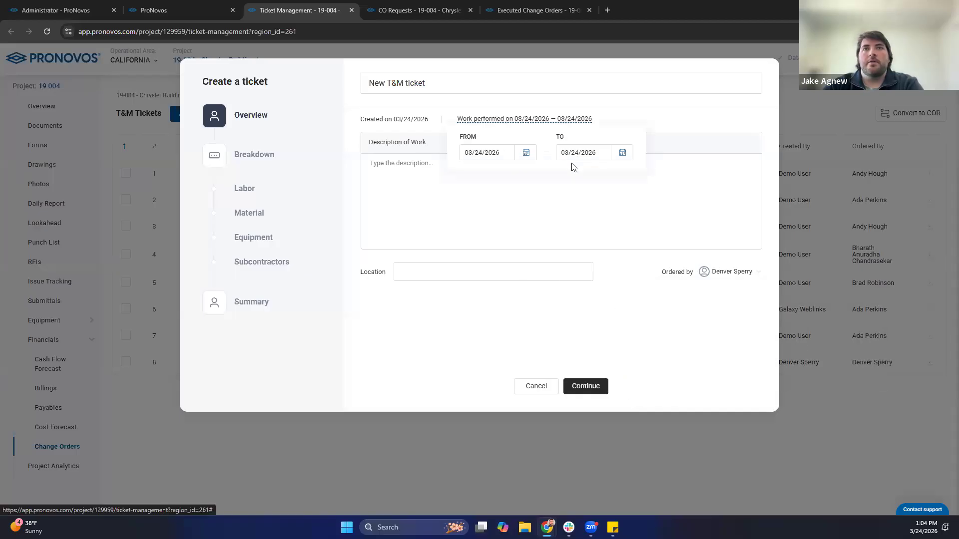
click(623, 152)
click(683, 288)
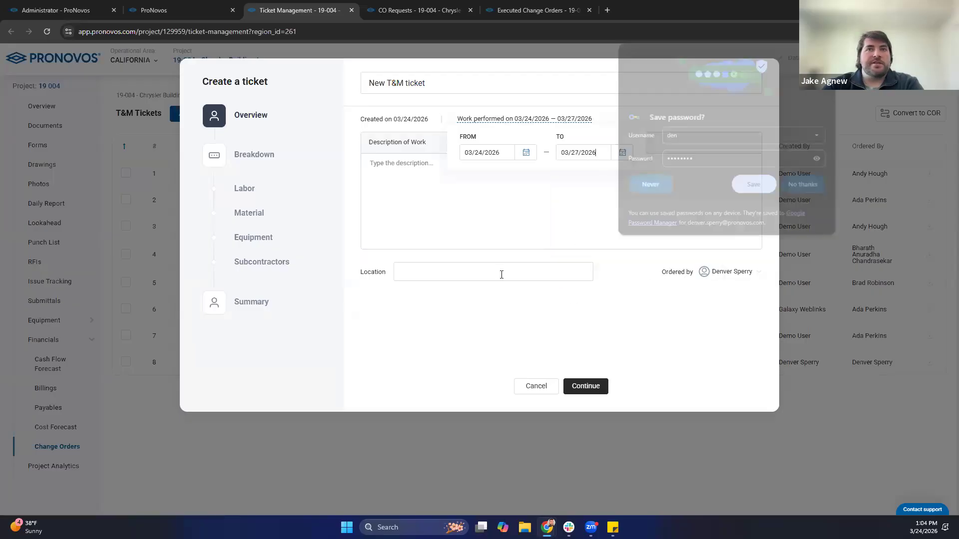
click(790, 190)
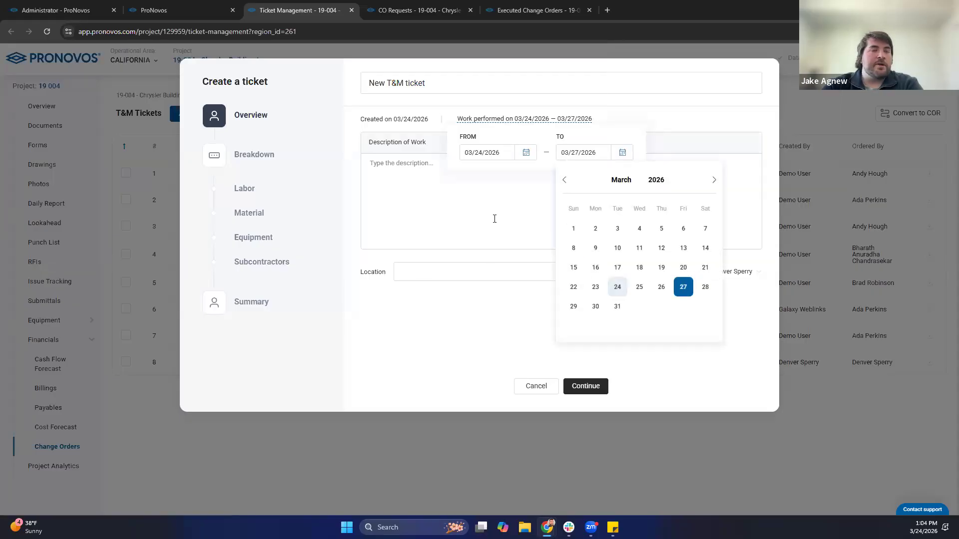
Step: Enter "Job site" as the location and "work" as the description of work, and continue to the labor breakdown
click(497, 216)
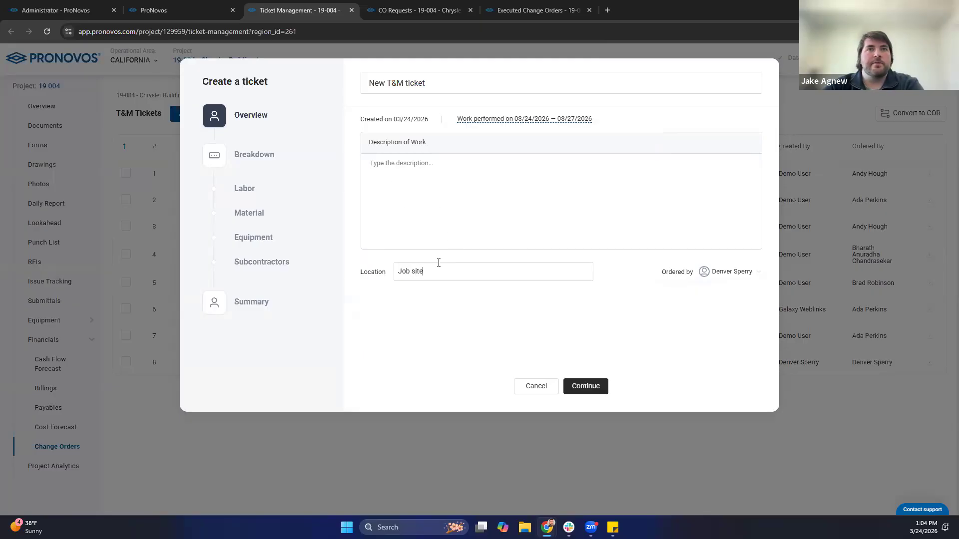
text(work)
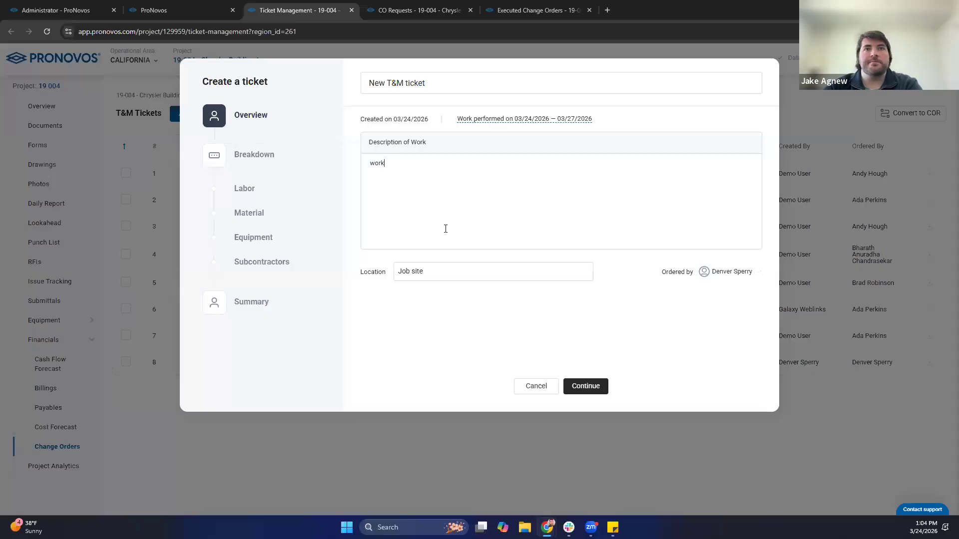
click(594, 388)
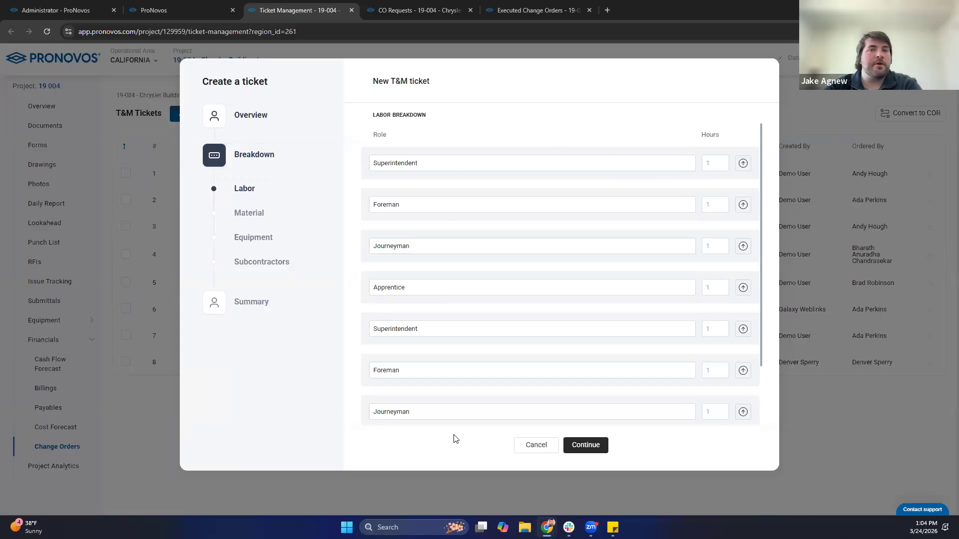
Step: Set 8 hours for the first Superintendent, Foreman, Journeyman and Apprentice lines, and delete the second Superintendent and Foreman lines
scroll(503, 241, down, 1)
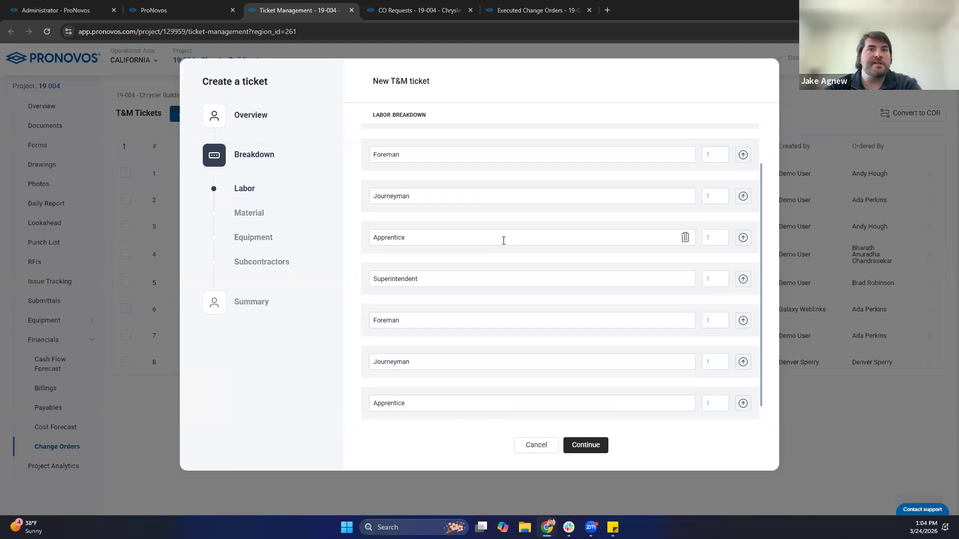
scroll(505, 242, up, 2)
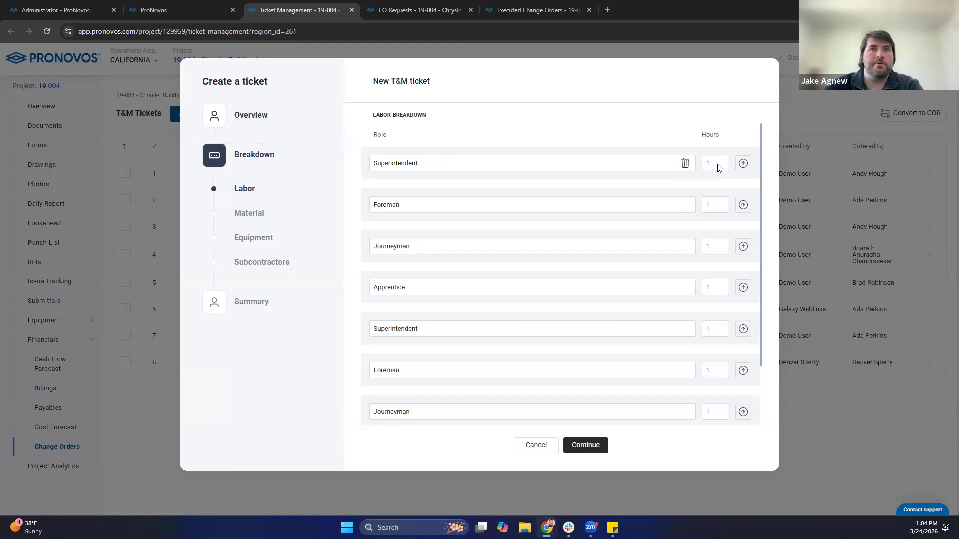
text(8)
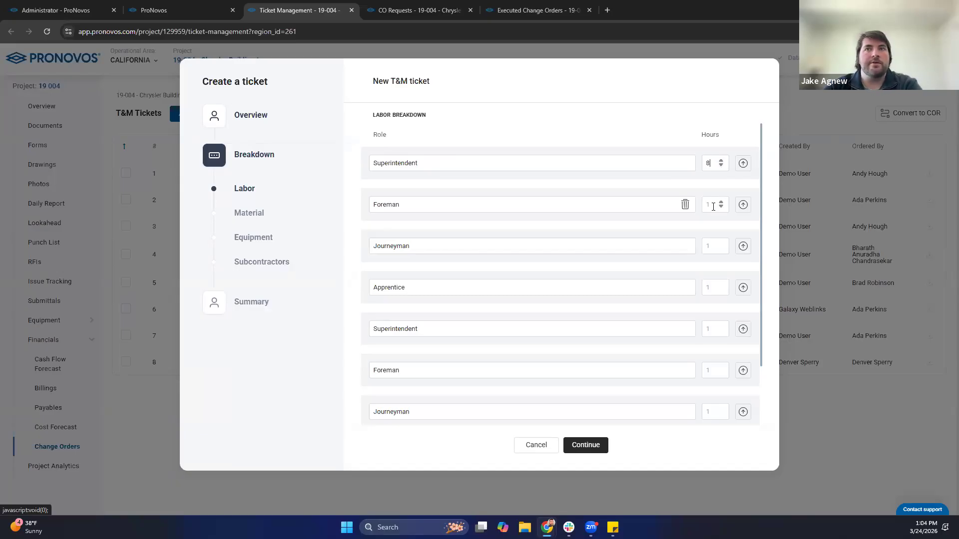
key(Tab)
text(8)
key(Tab)
text(8)
key(Tab)
text(8)
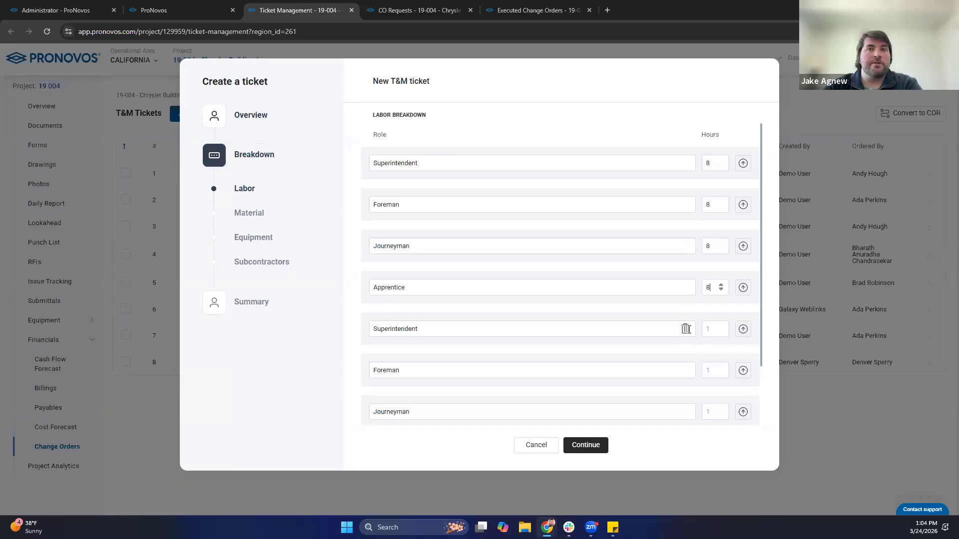
click(684, 329)
click(685, 329)
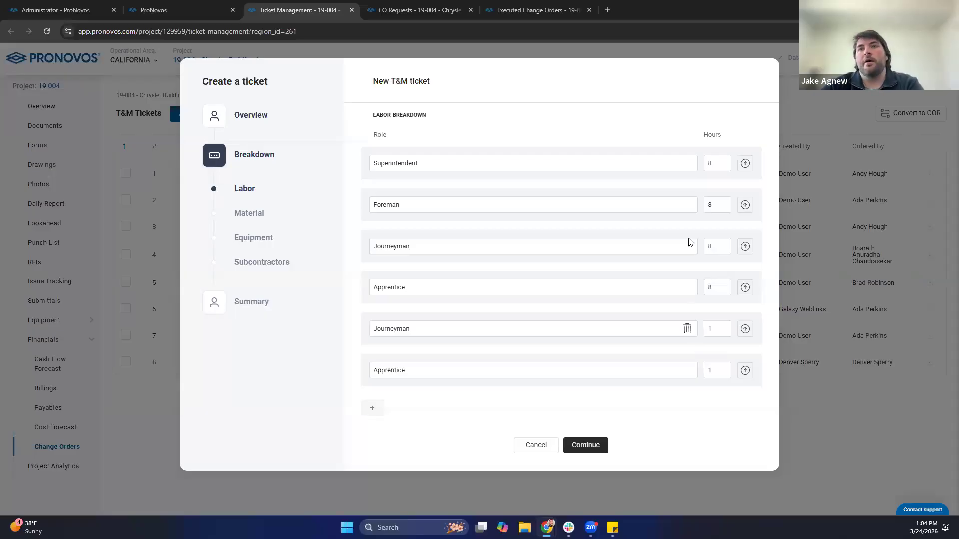
Step: Show the file upload area of the Superintendent labor line and close it again
click(746, 165)
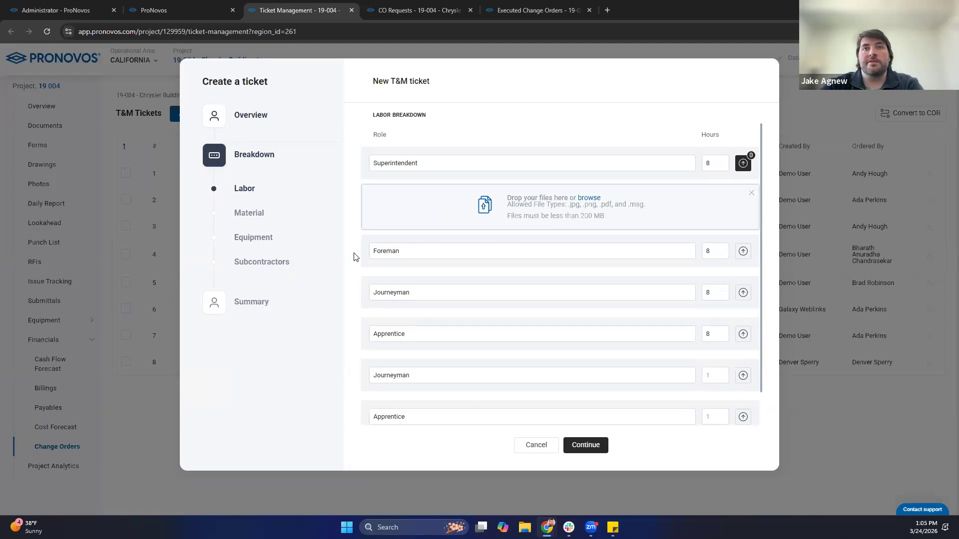
click(753, 194)
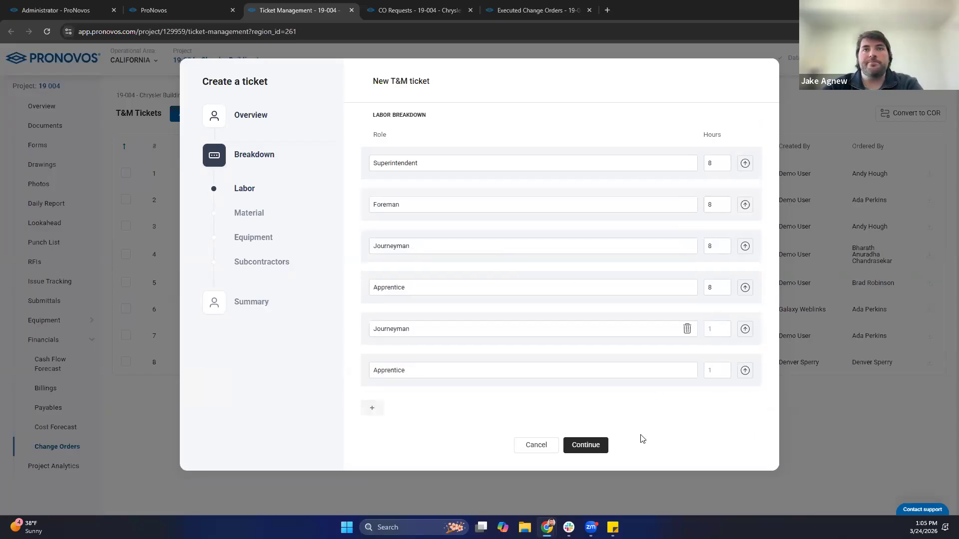
Step: Continue to the material breakdown and add the saved item Steelmaterila with its unit lb
click(592, 450)
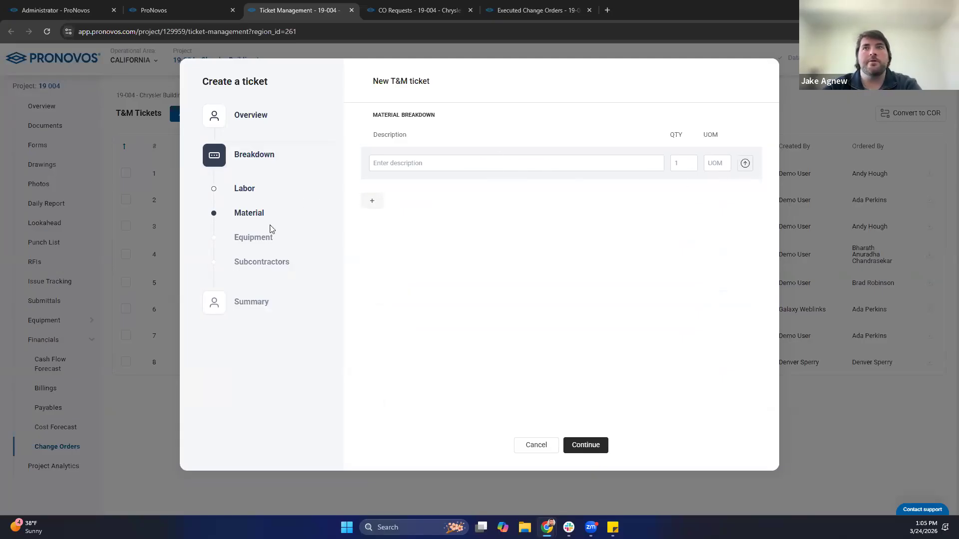
click(585, 450)
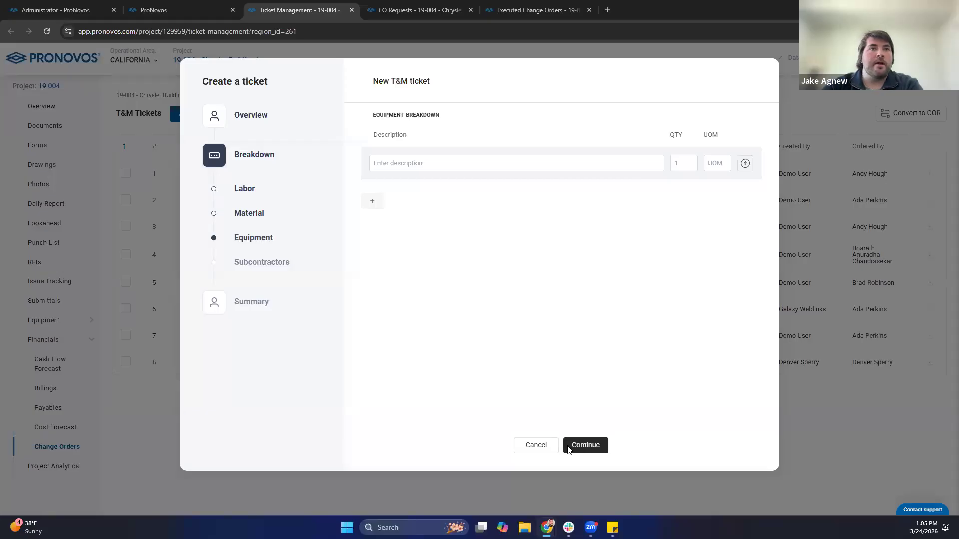
click(255, 214)
click(417, 163)
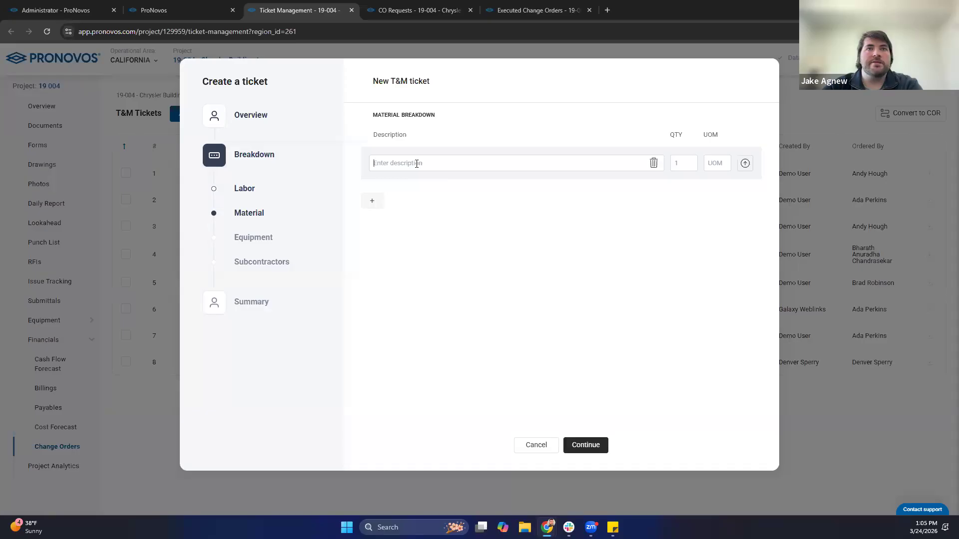
text(ste)
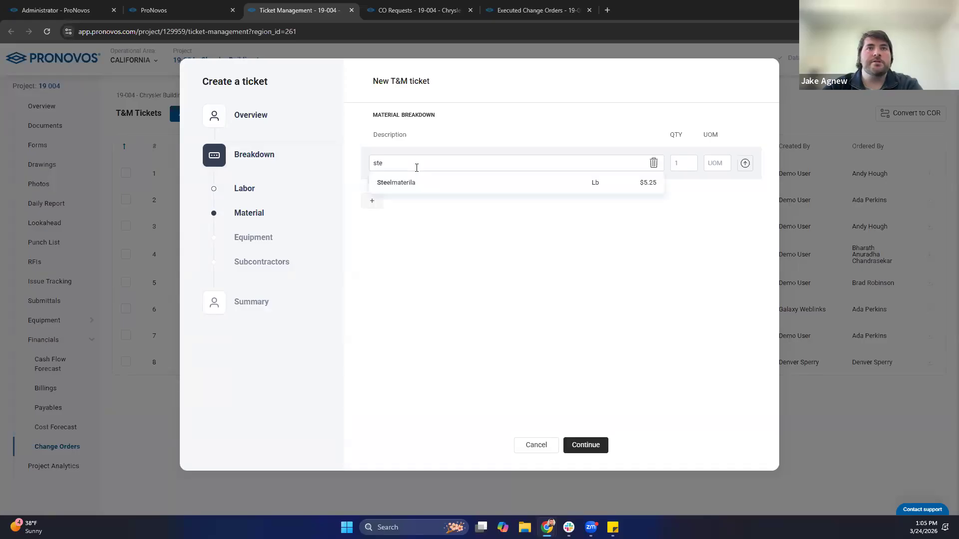
click(407, 182)
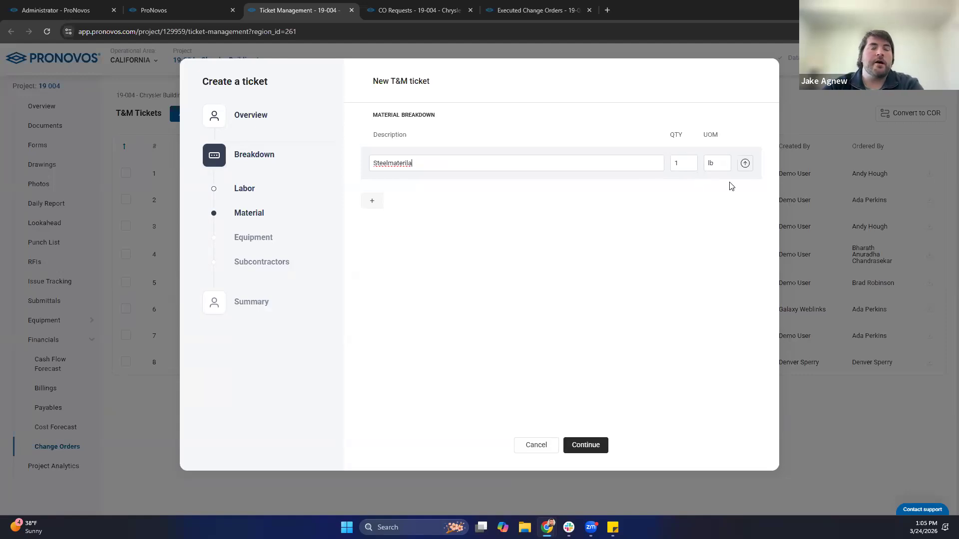
Step: Set the Steelmaterila quantity to 50 and continue past the empty equipment and subcontractor breakdowns to the ticket summary
double_click(675, 163)
text(50)
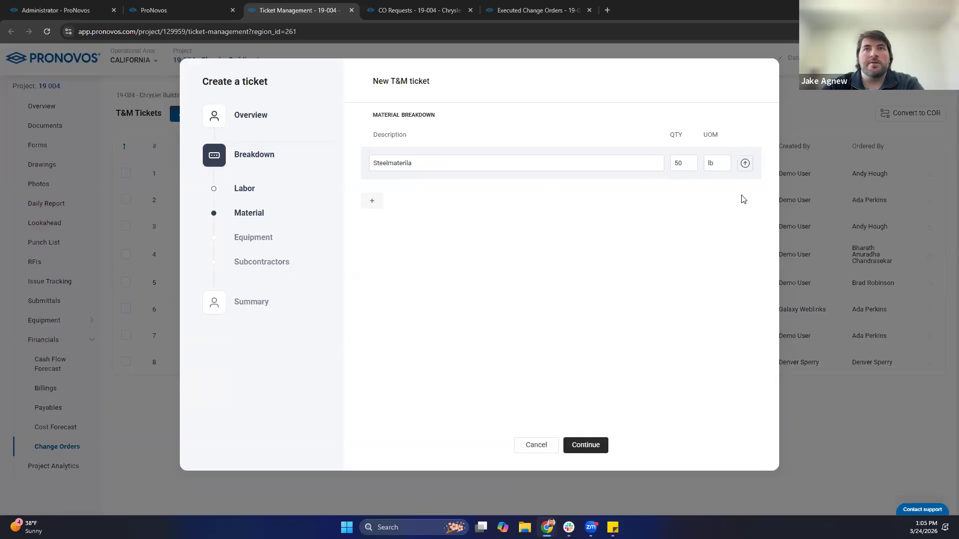
click(588, 449)
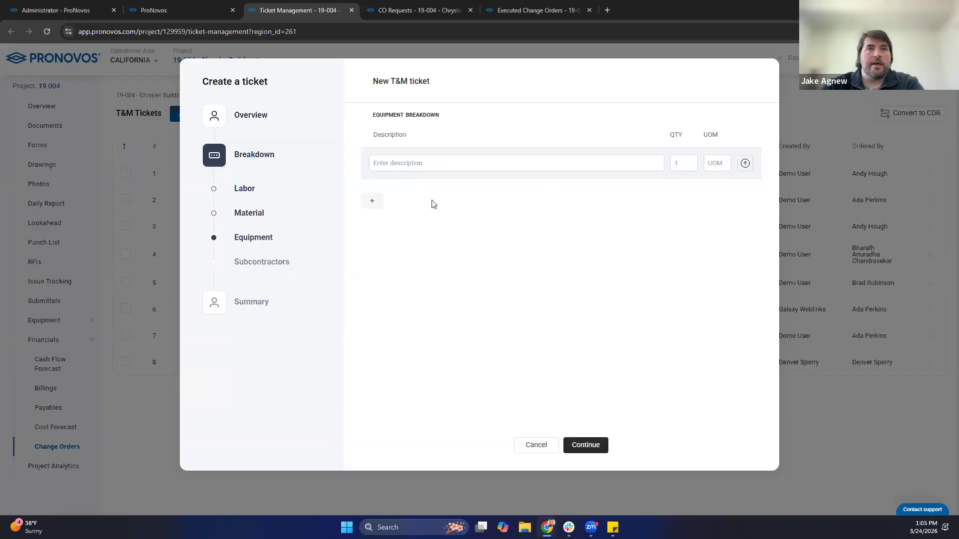
click(596, 449)
click(586, 445)
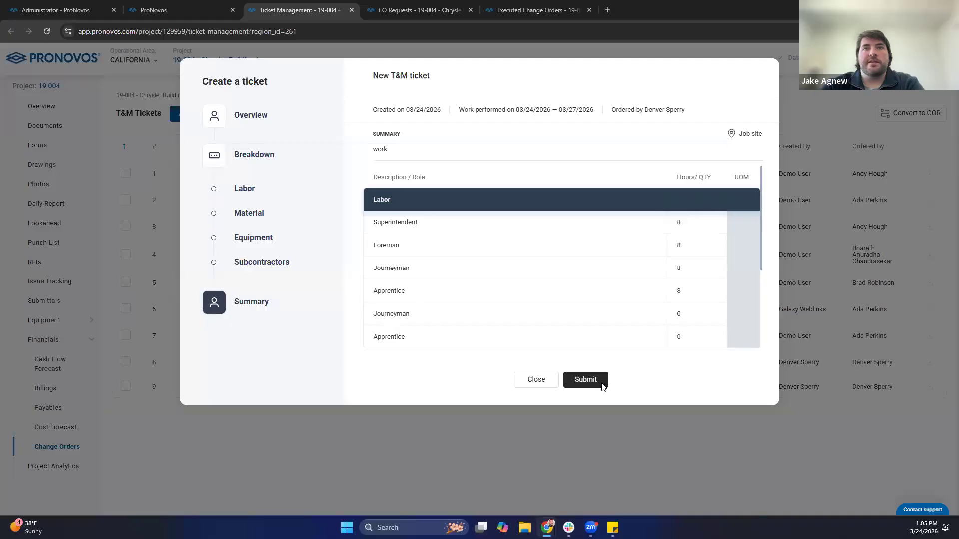
Step: Review the ticket summary, add the recipient's email to the signature request and submit the T&M ticket
scroll(609, 225, down, 1)
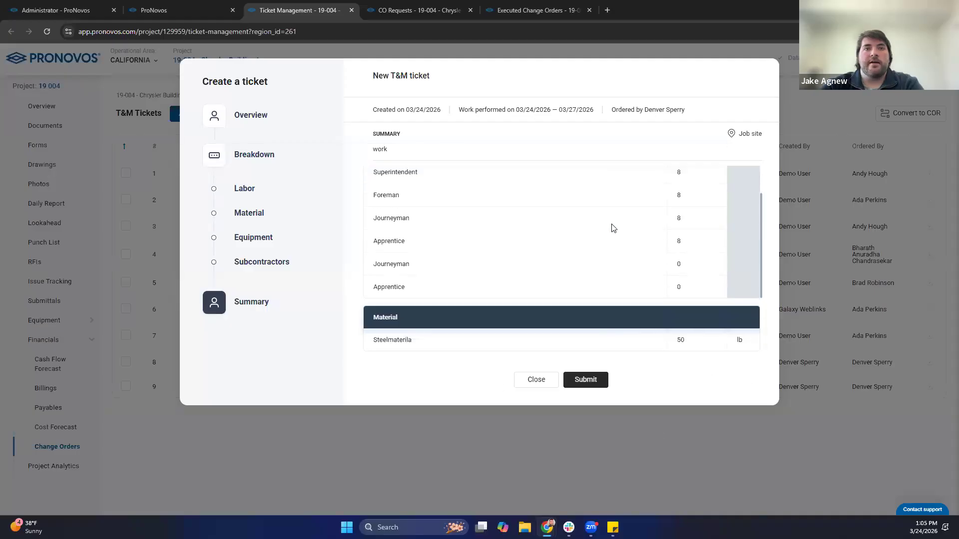
scroll(614, 230, up, 2)
scroll(614, 232, down, 4)
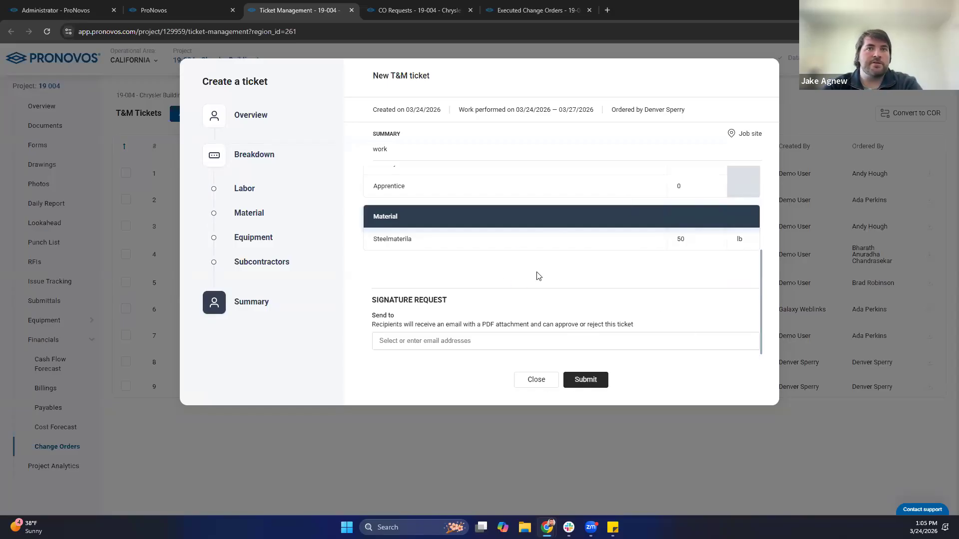
click(400, 343)
click(403, 399)
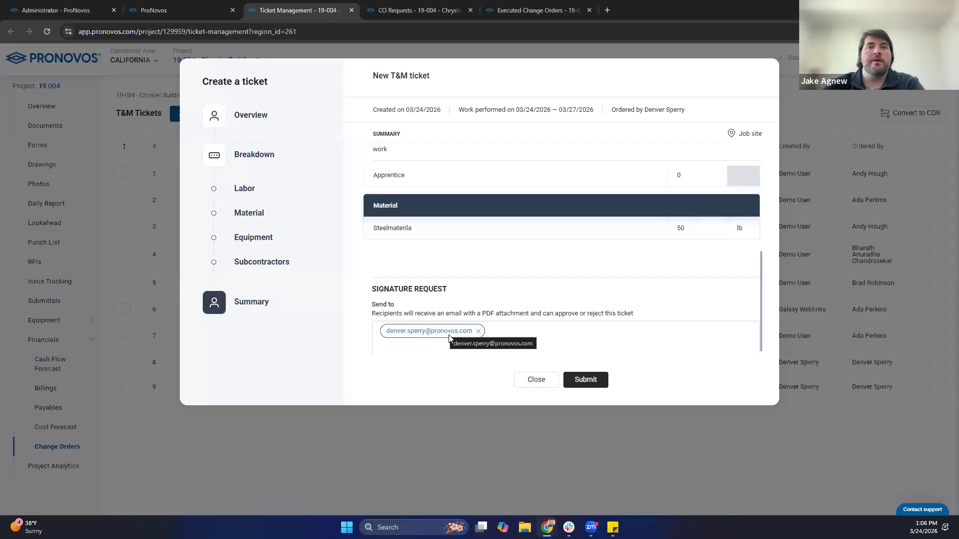
click(587, 383)
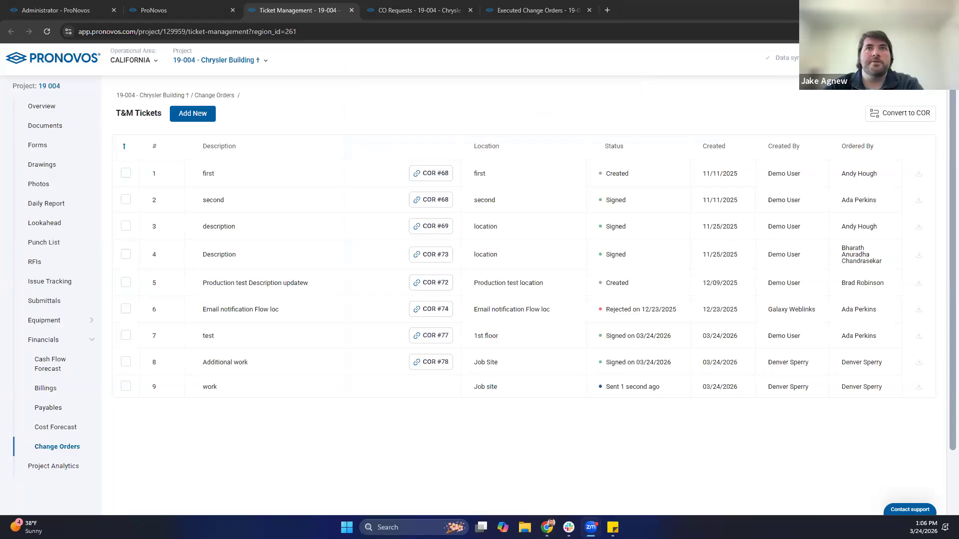
Step: Switch to the signature request email for ticket #9 in Gmail and open the ticket for review and signing
drag(517, 1, 516, 6)
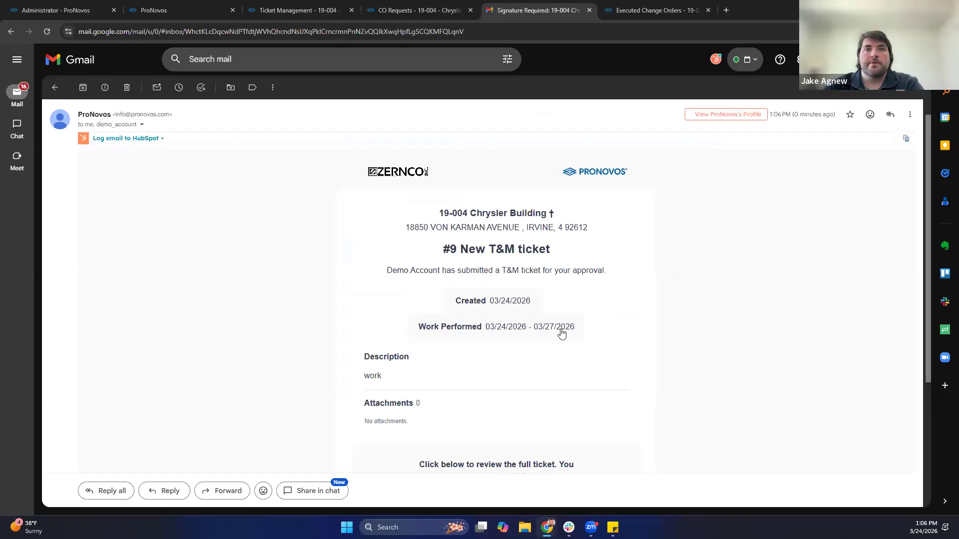
scroll(529, 336, down, 2)
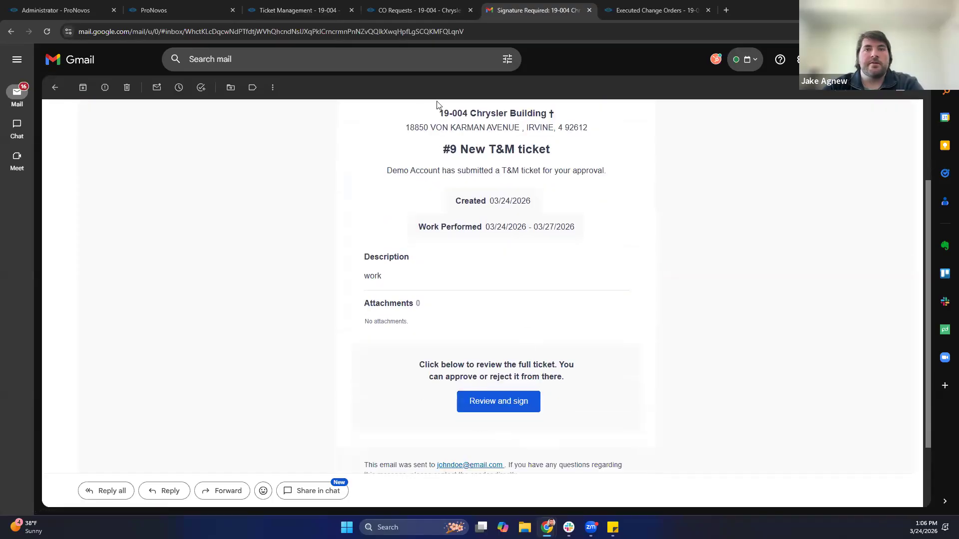
scroll(552, 160, up, 1)
scroll(474, 294, down, 2)
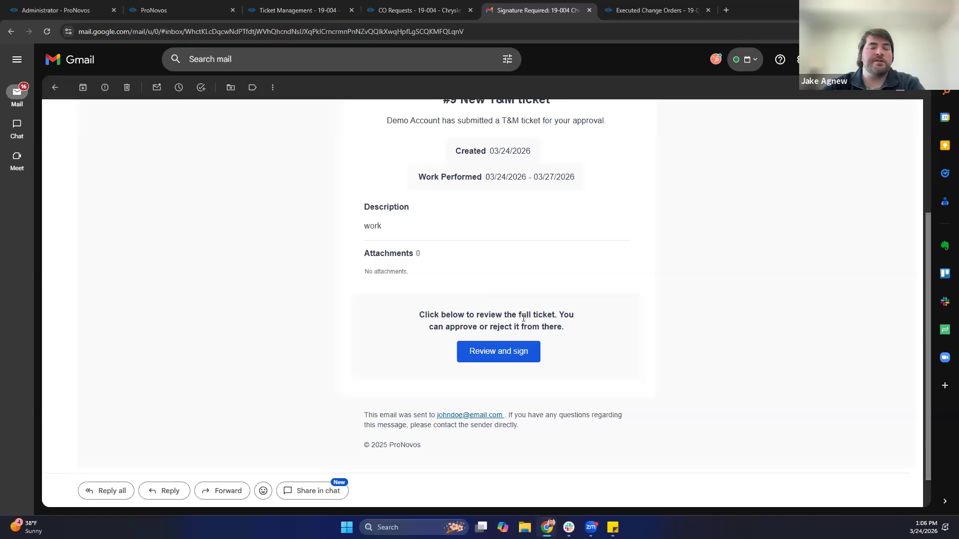
click(502, 354)
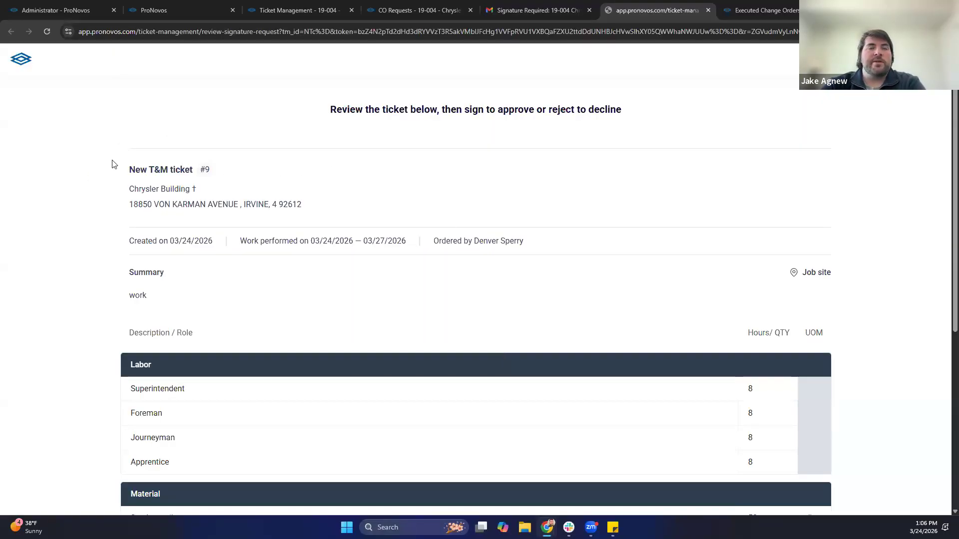
Step: Review ticket #9, draw a freehand signature in the signature box and fill in the signer's name
scroll(370, 225, down, 1)
scroll(371, 226, up, 1)
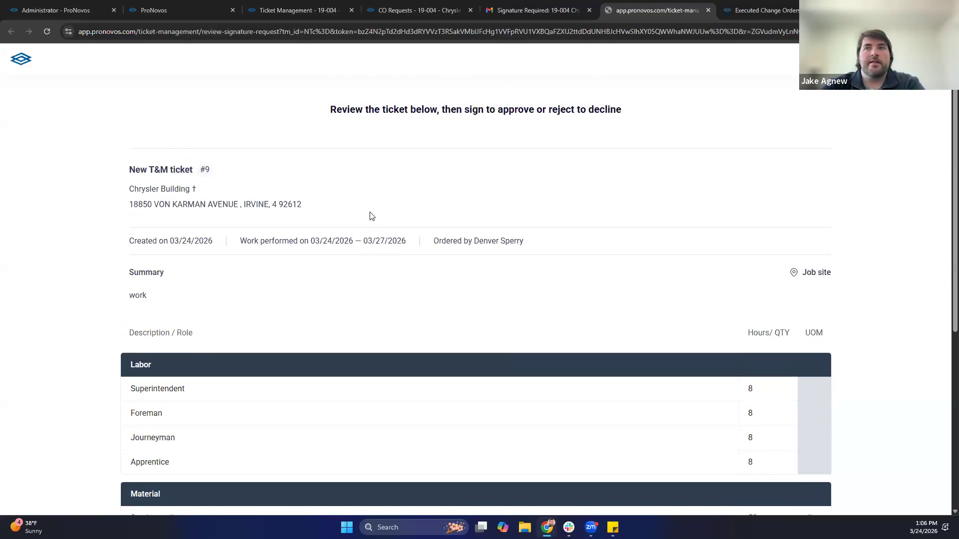
scroll(372, 219, down, 5)
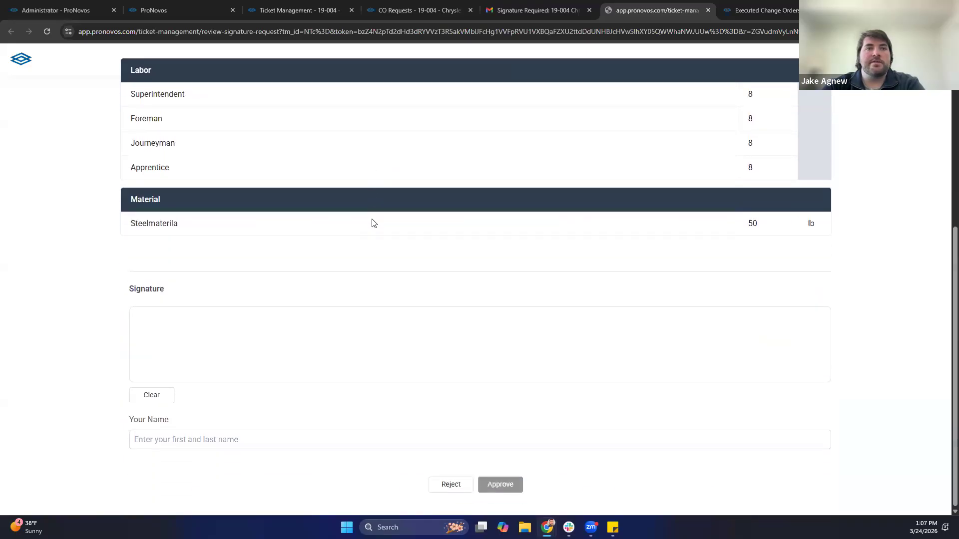
drag(185, 370, 351, 318)
drag(414, 330, 669, 336)
click(265, 440)
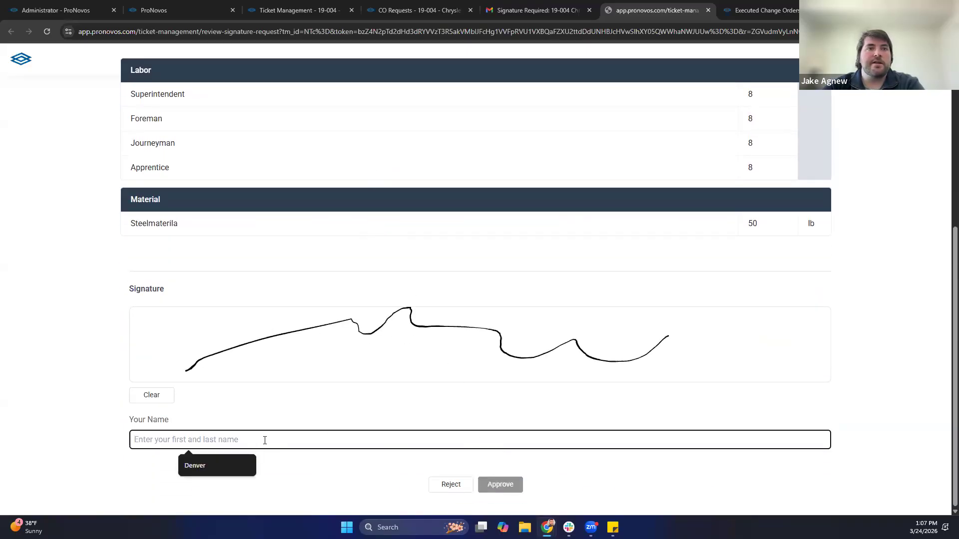
click(250, 467)
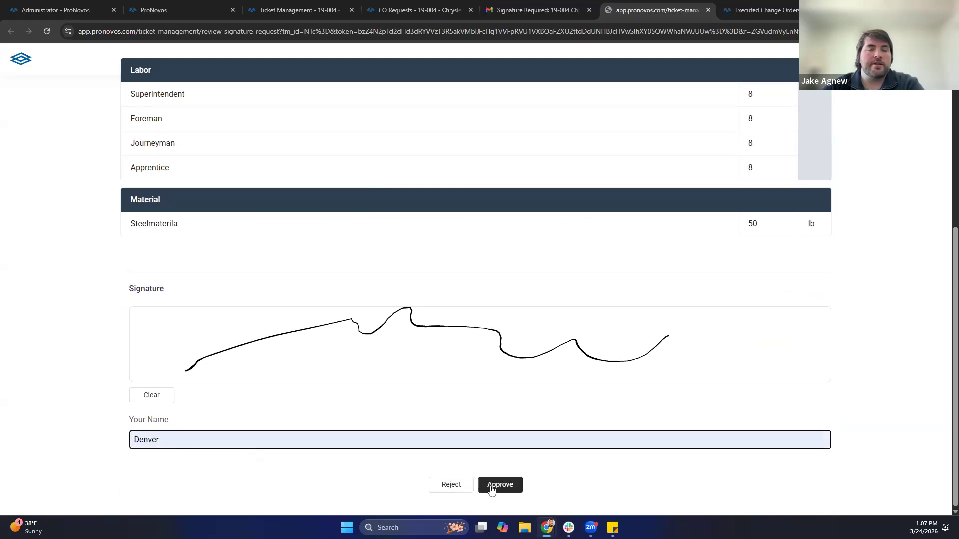
Step: Approve the signed T&M ticket #9, checking its status in the ticket list in between
click(493, 487)
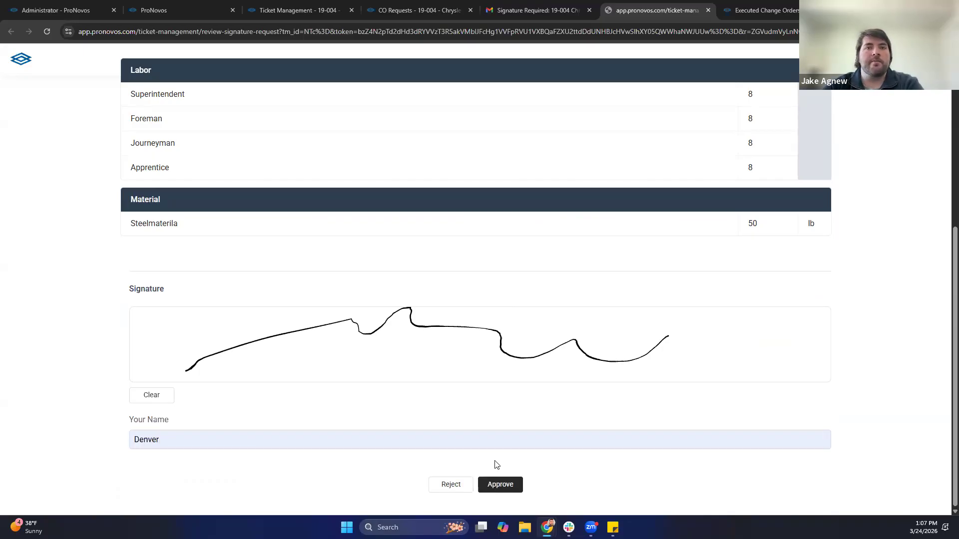
click(288, 11)
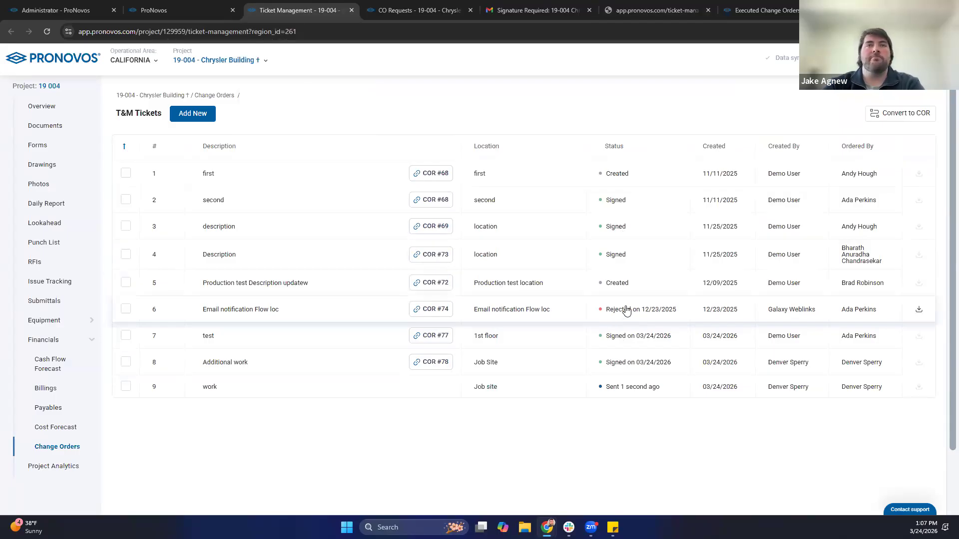
click(639, 10)
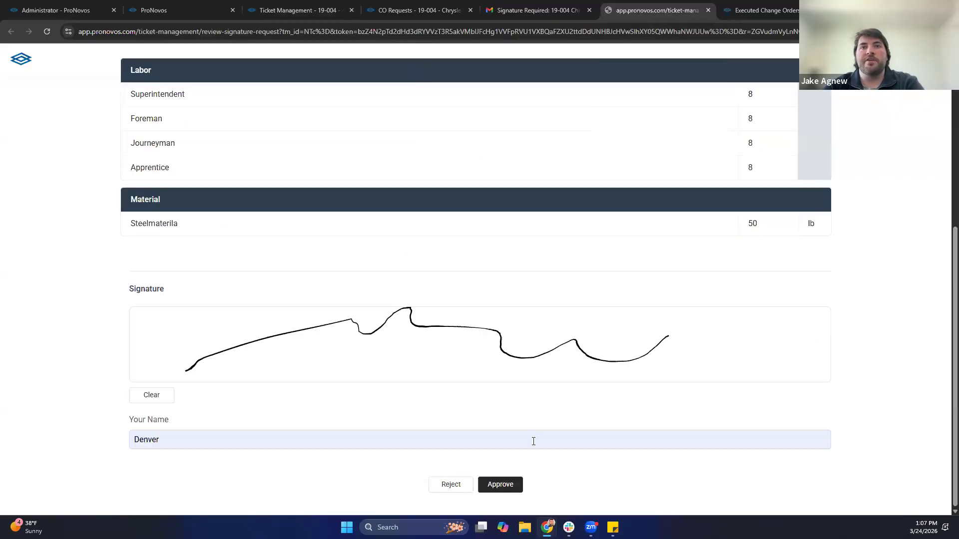
click(500, 485)
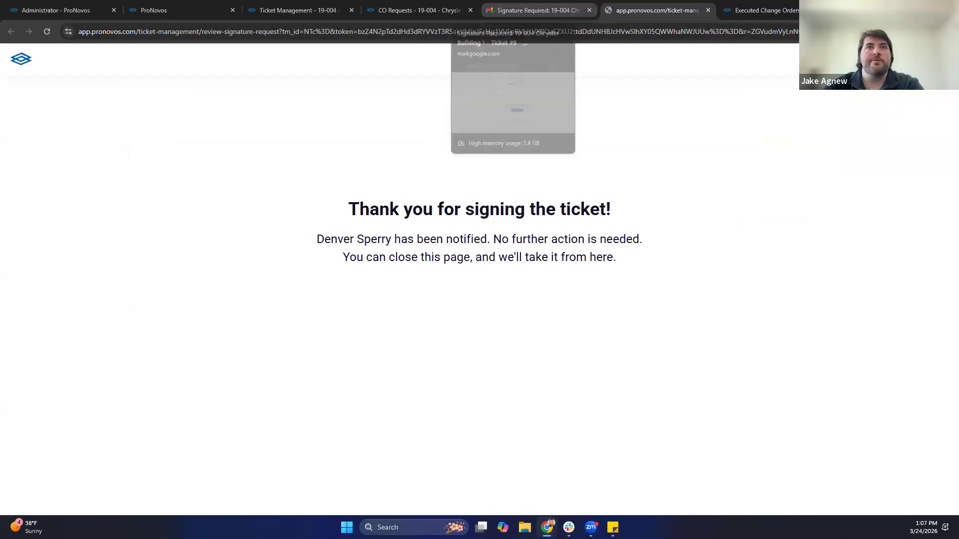
Step: Close the signing page and the Gmail message, and reload the T&M ticket list
click(589, 10)
click(590, 10)
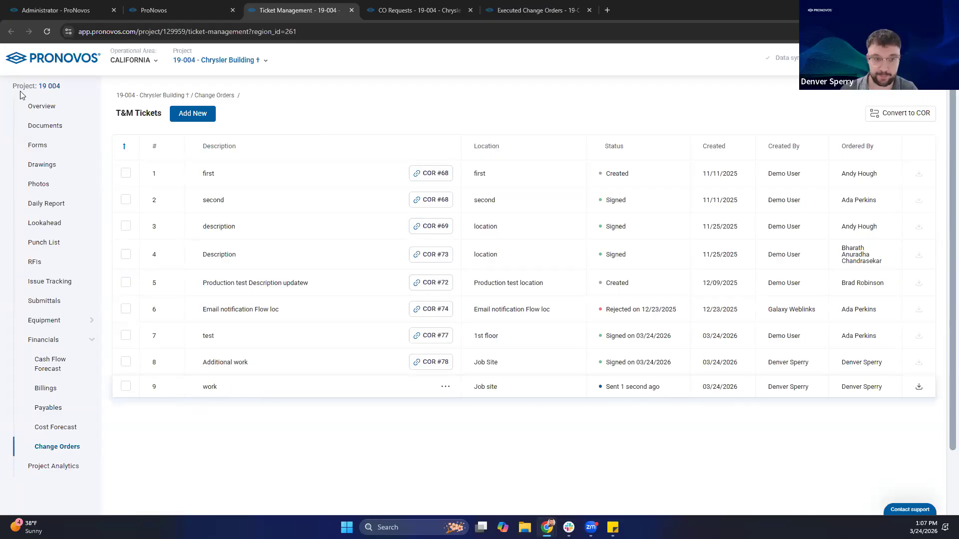
click(46, 32)
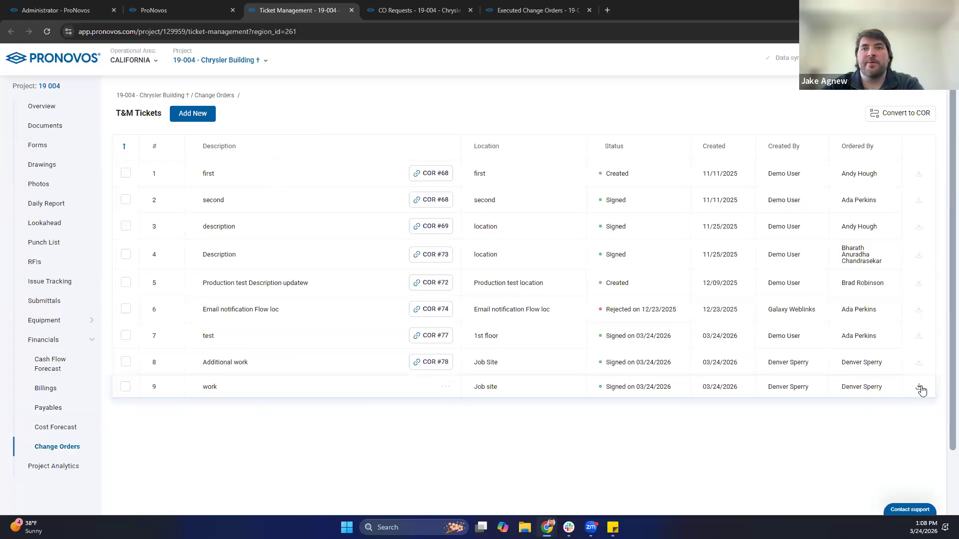
Step: Convert T&M ticket #9 into a change order request titled "Additional Work" and save it
click(445, 389)
click(352, 441)
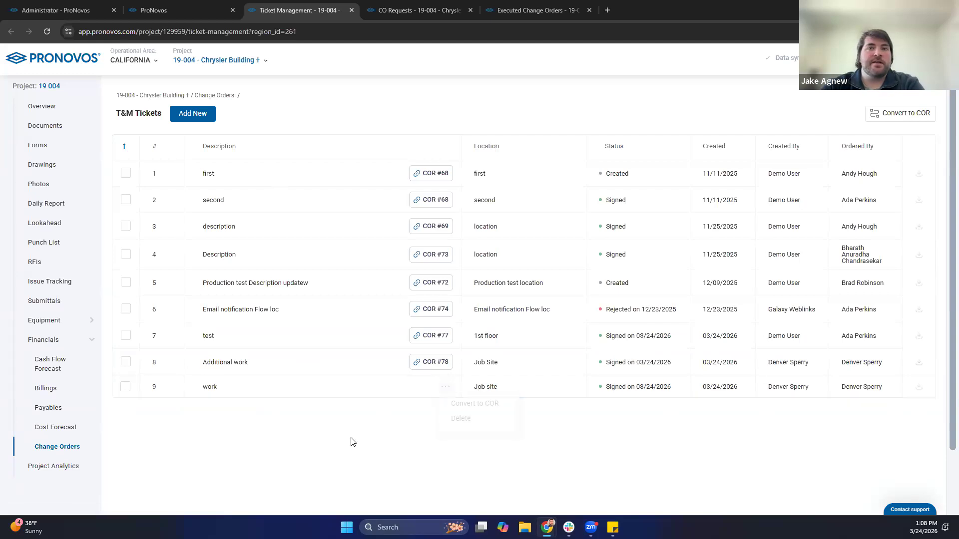
click(126, 387)
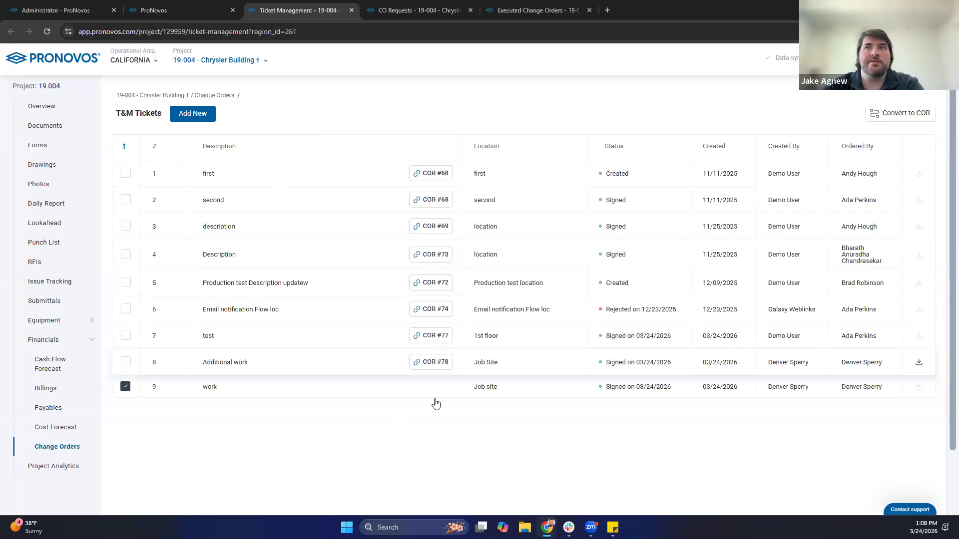
click(906, 114)
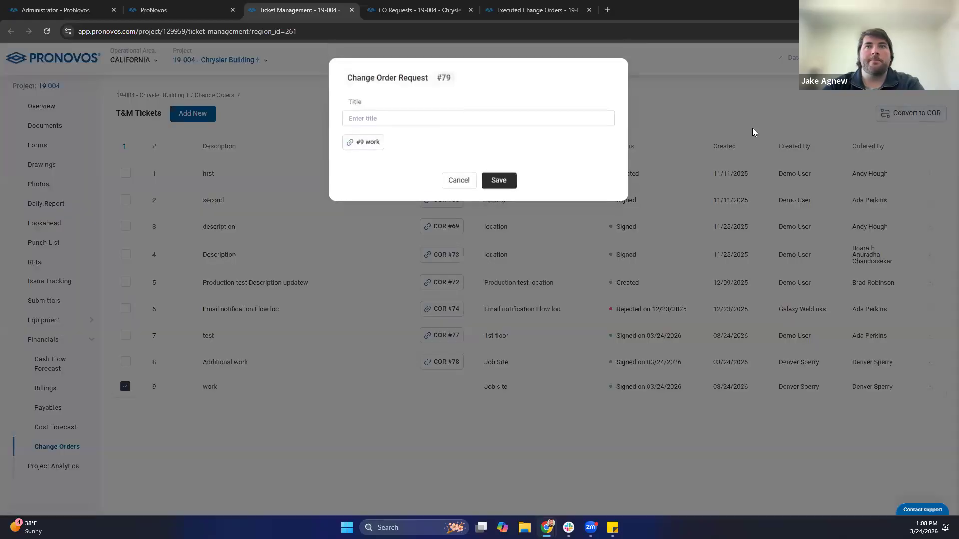
click(407, 144)
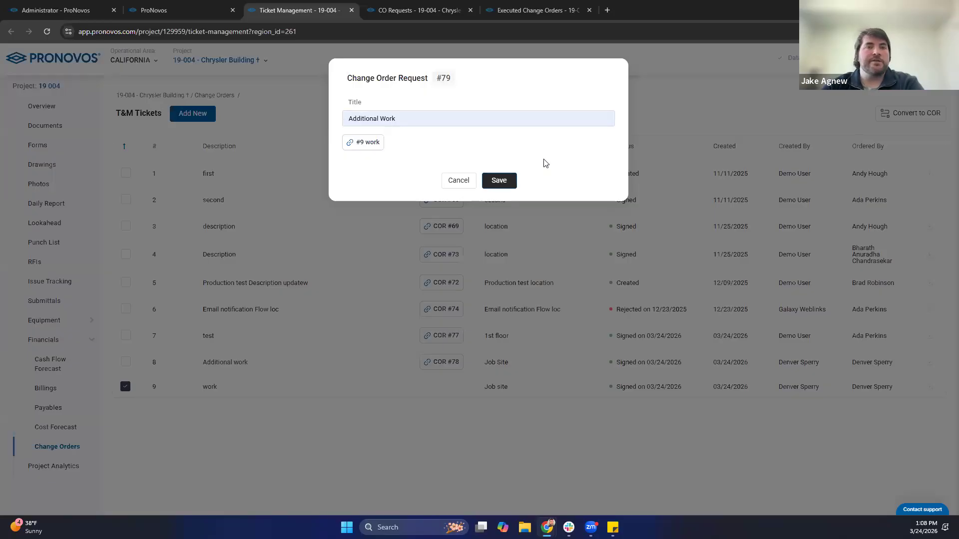
click(499, 182)
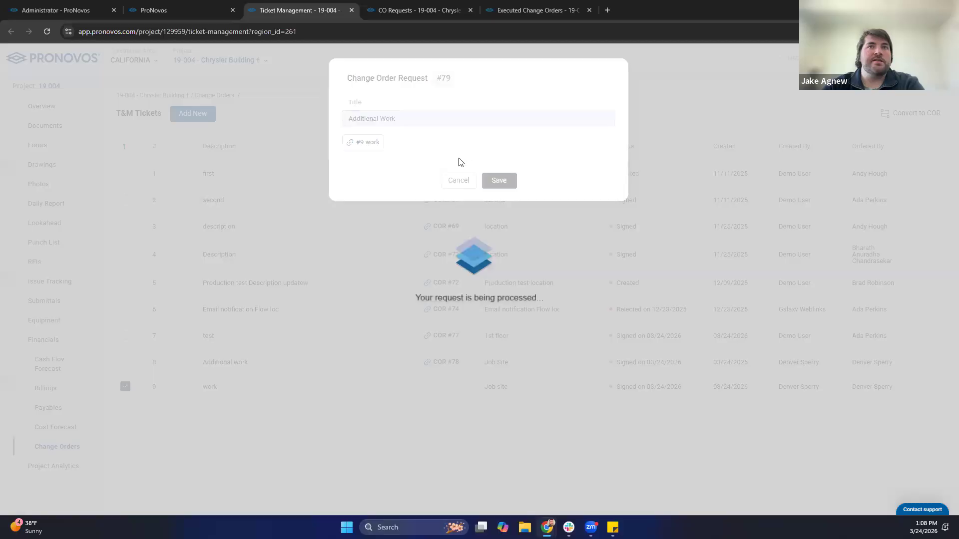
Step: Reload the CO Requests list and open the change order request linked to T&M ticket #9
click(415, 10)
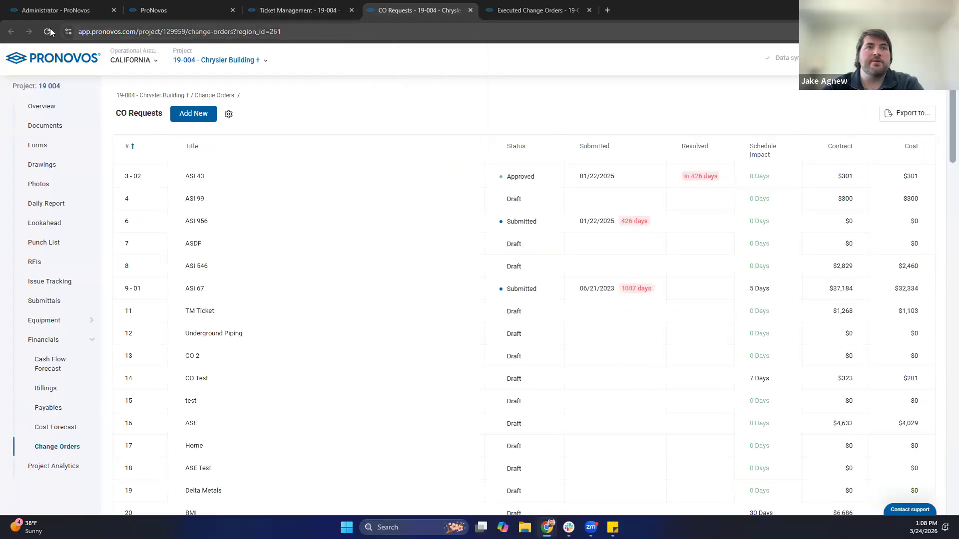
click(300, 10)
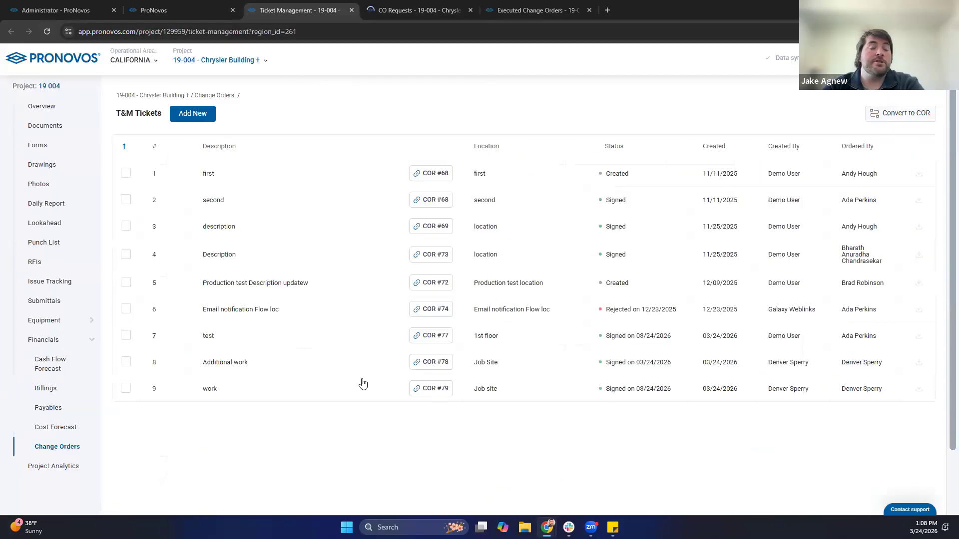
click(432, 389)
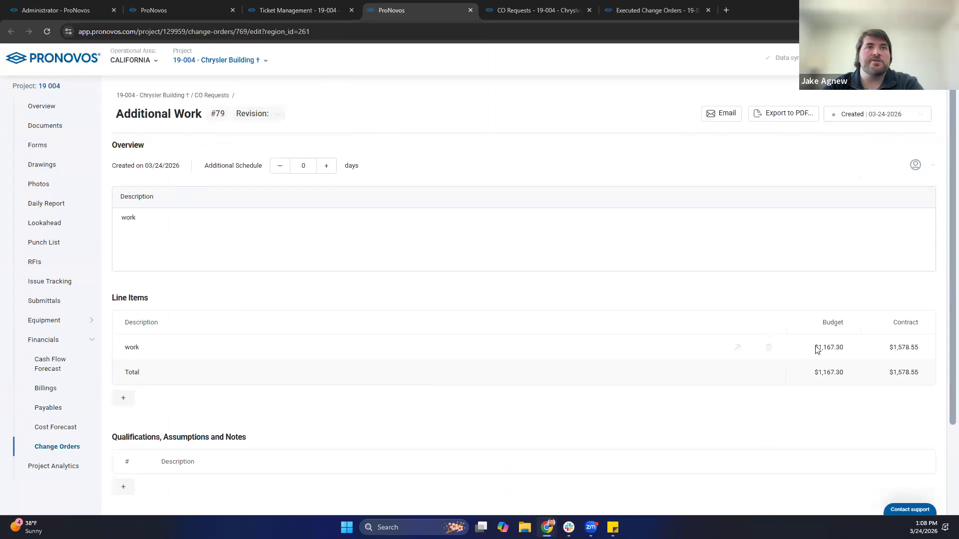
Step: Examine the labor, material, equipment, subcontractor and summary breakdowns of the "work" line item, close it unsaved and return to the T&M tickets
click(738, 349)
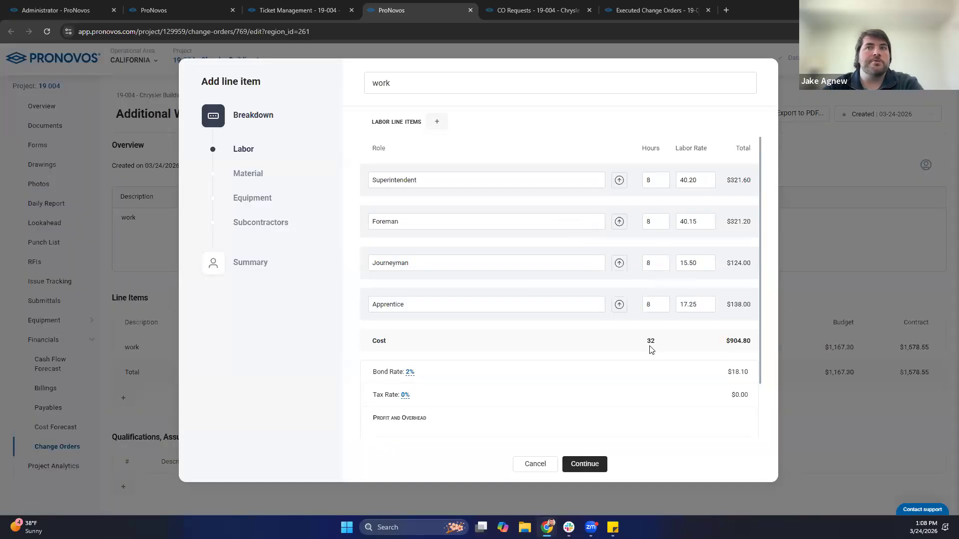
scroll(632, 369, down, 2)
scroll(647, 363, up, 2)
click(255, 175)
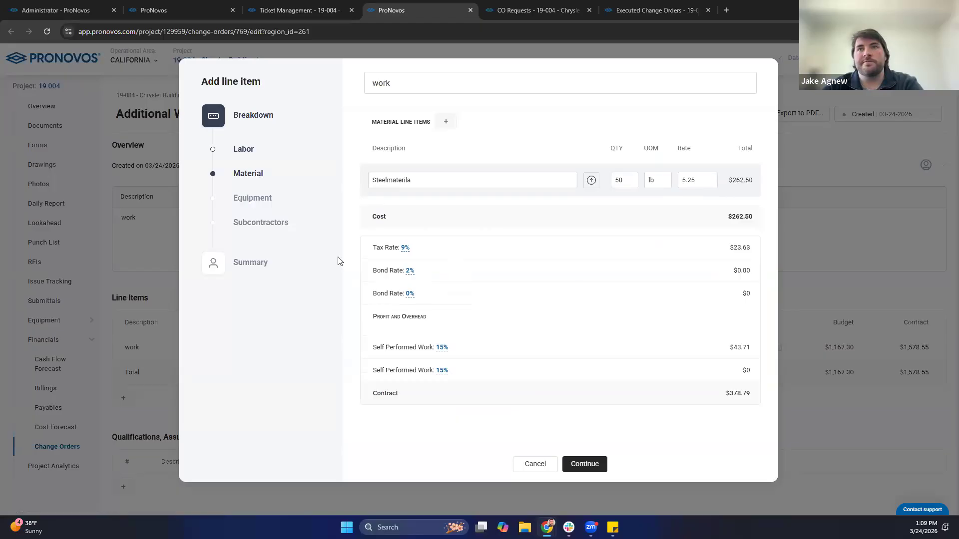
click(252, 199)
click(270, 226)
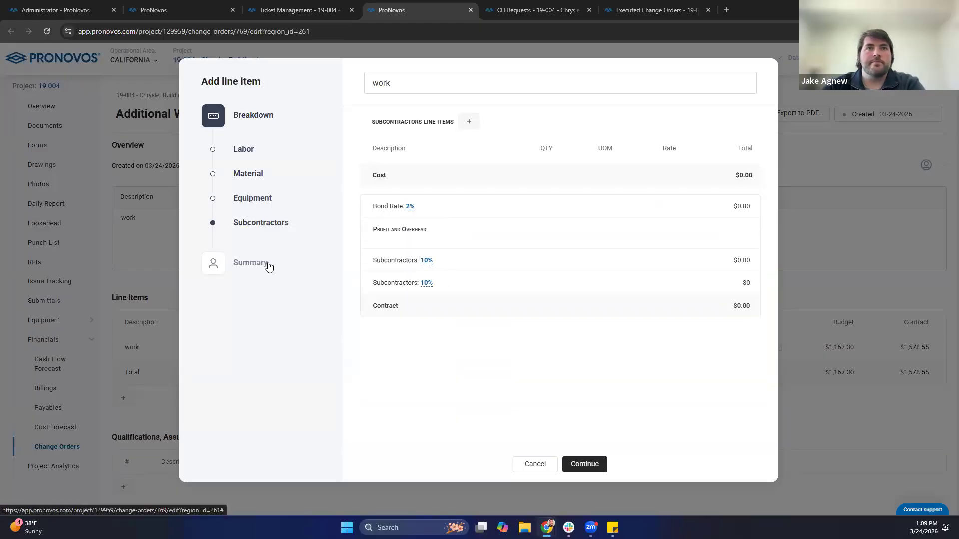
click(269, 265)
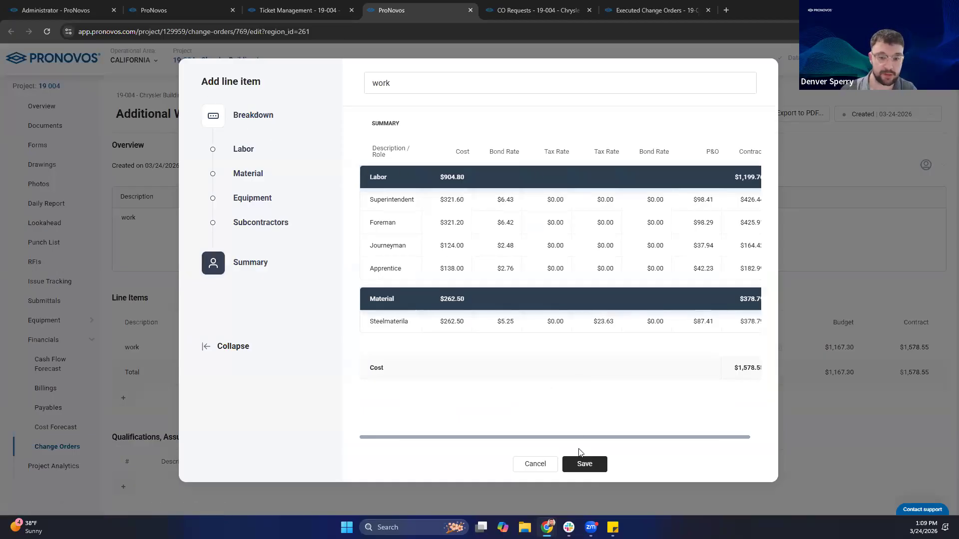
click(531, 470)
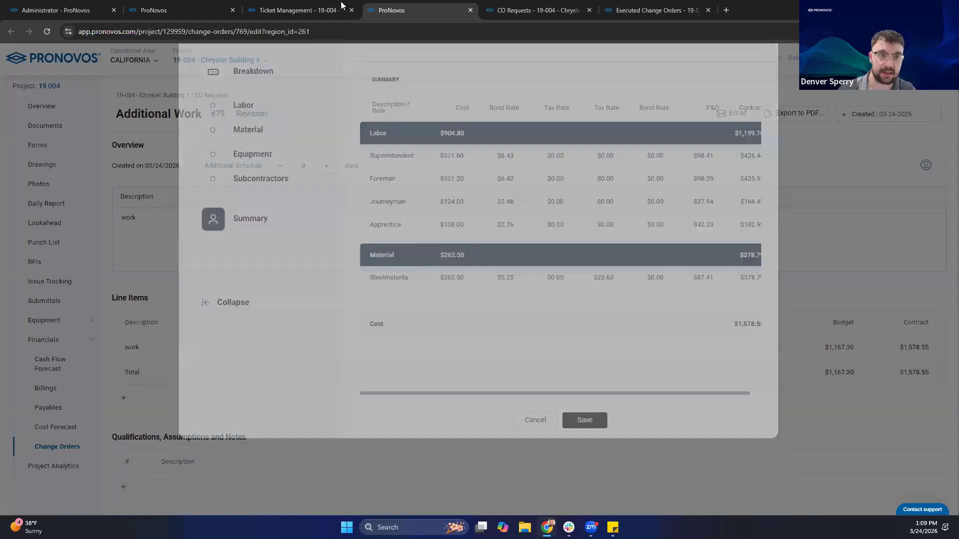
click(300, 10)
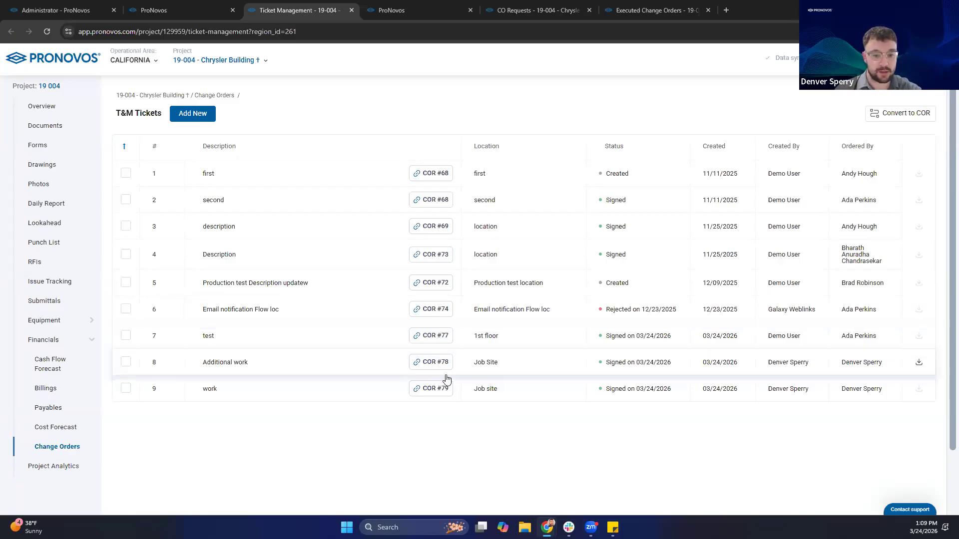
Step: Open change order request #79 from the CO Requests list and show its available status options
click(537, 10)
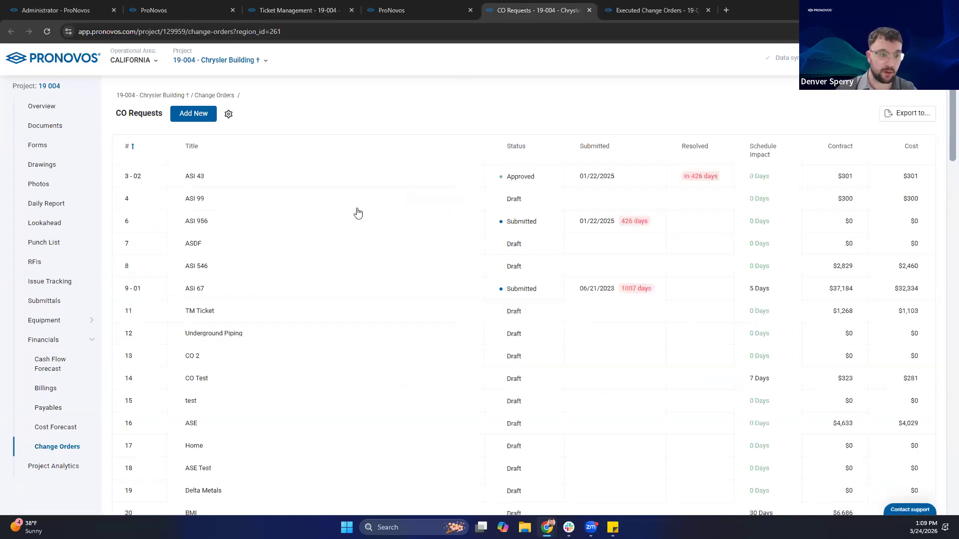
scroll(383, 235, down, 15)
scroll(384, 249, down, 12)
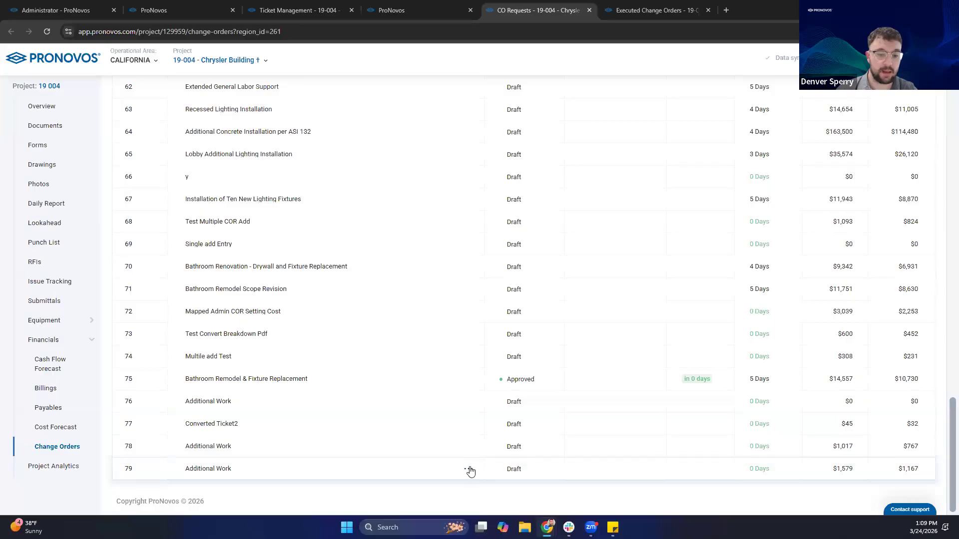
click(378, 471)
click(869, 115)
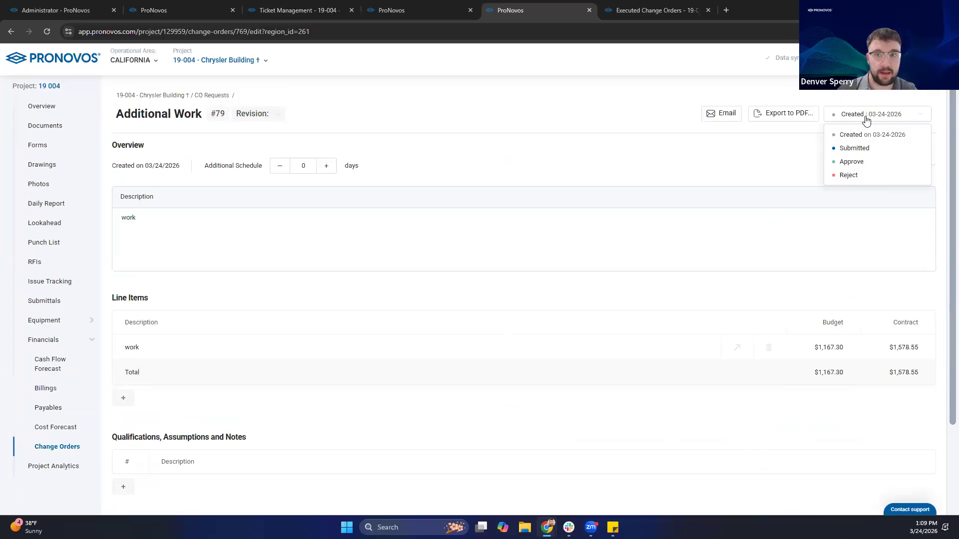
Step: Switch to Executed Change Orders and look through the full breakdown of change orders
click(649, 10)
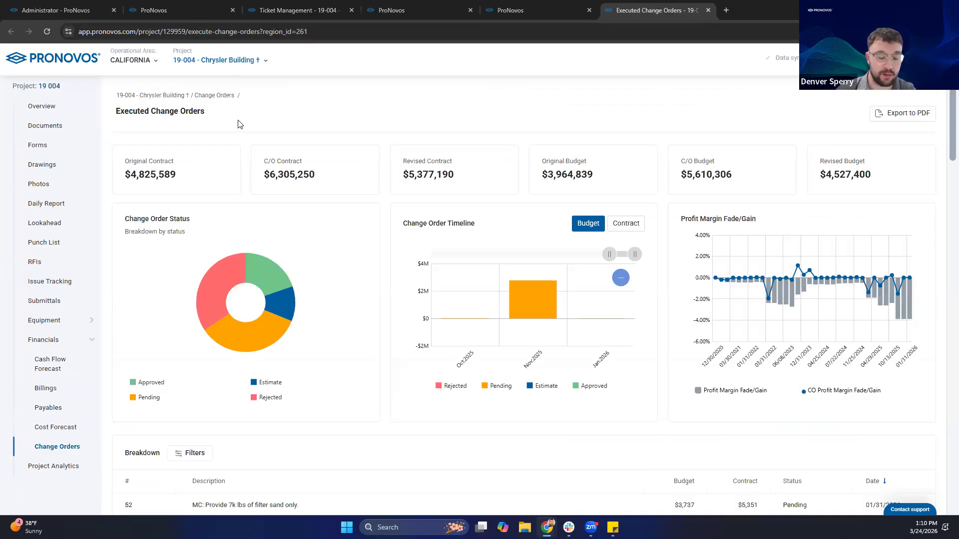
scroll(315, 204, down, 6)
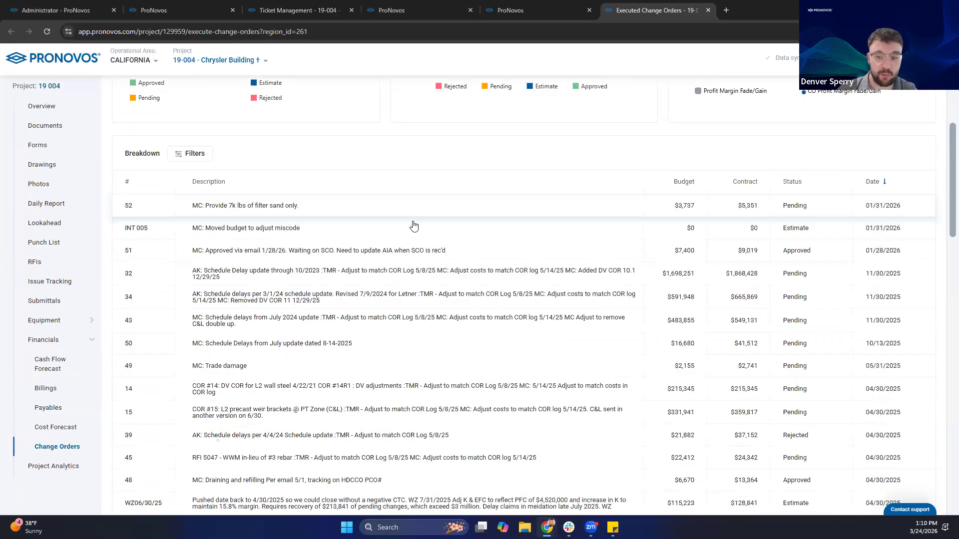
scroll(415, 228, down, 5)
scroll(418, 236, down, 8)
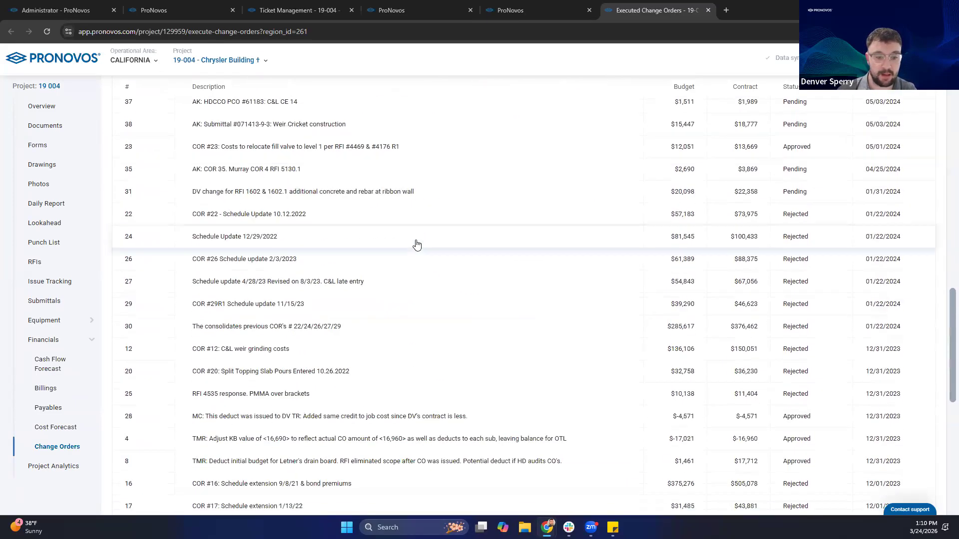
scroll(419, 245, down, 9)
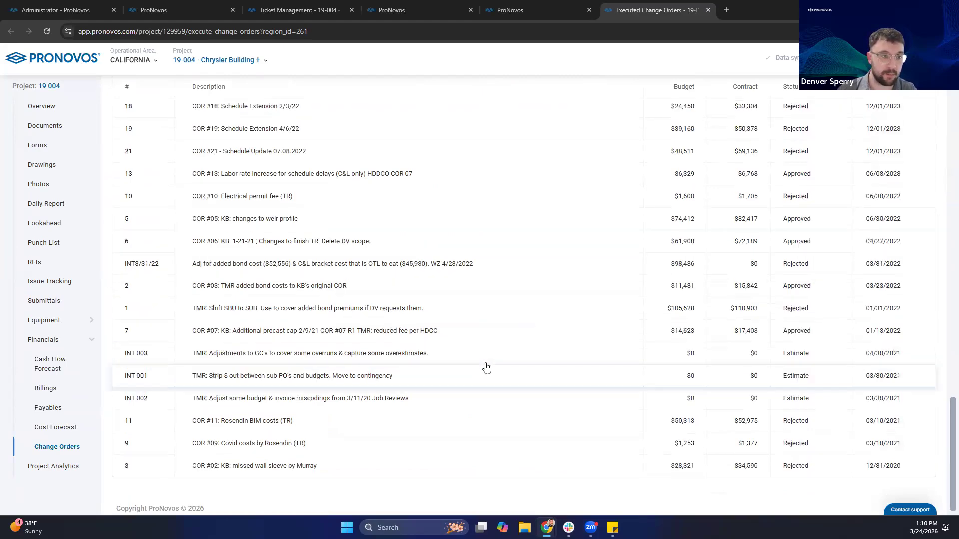
scroll(485, 368, up, 6)
scroll(487, 369, up, 11)
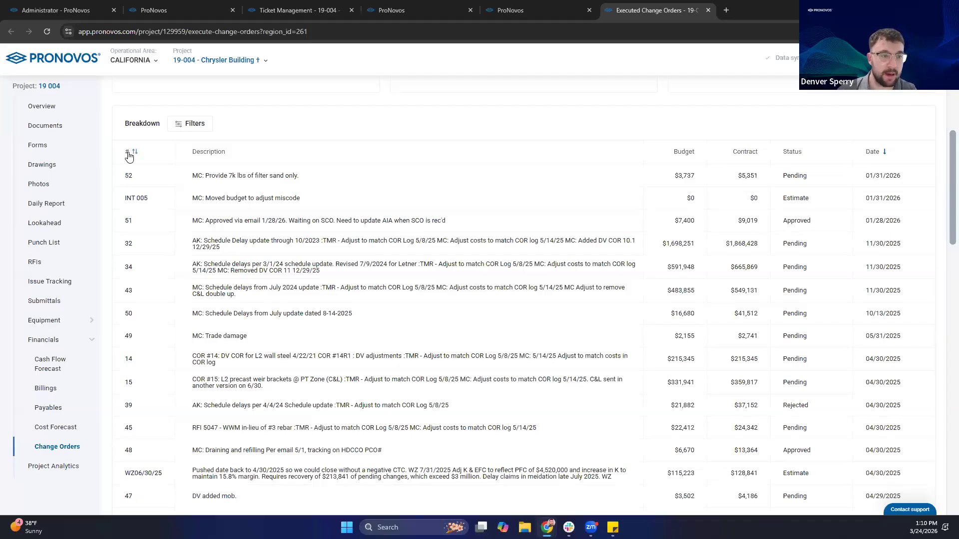
Step: Sort the breakdown by change order number, examine the cost summary of WZ06/30/25 and close its details
click(129, 155)
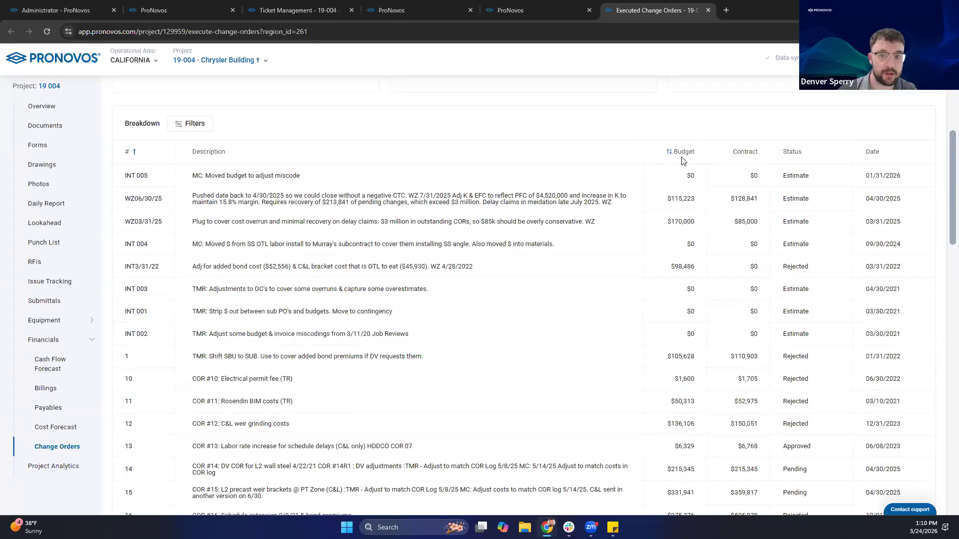
click(629, 204)
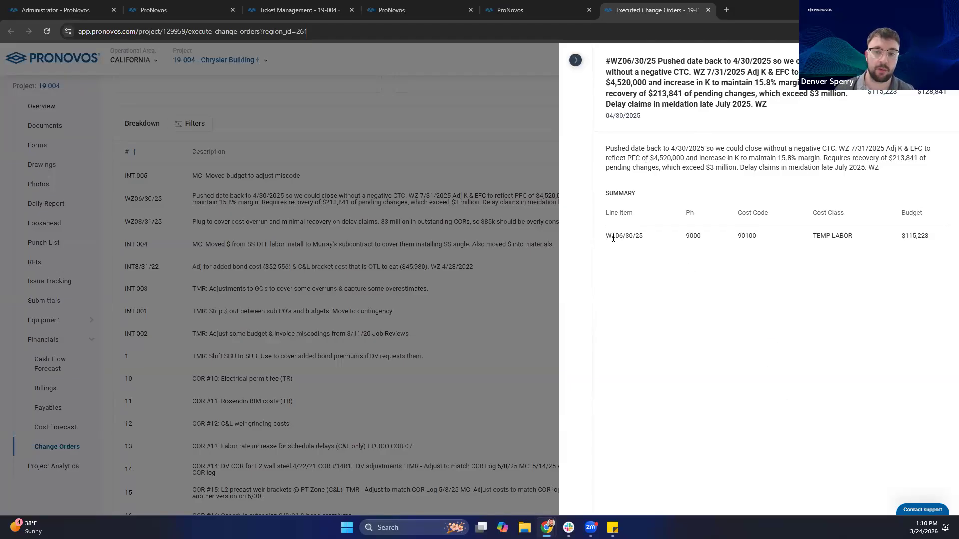
drag(706, 246, 717, 349)
click(706, 244)
drag(690, 236, 818, 334)
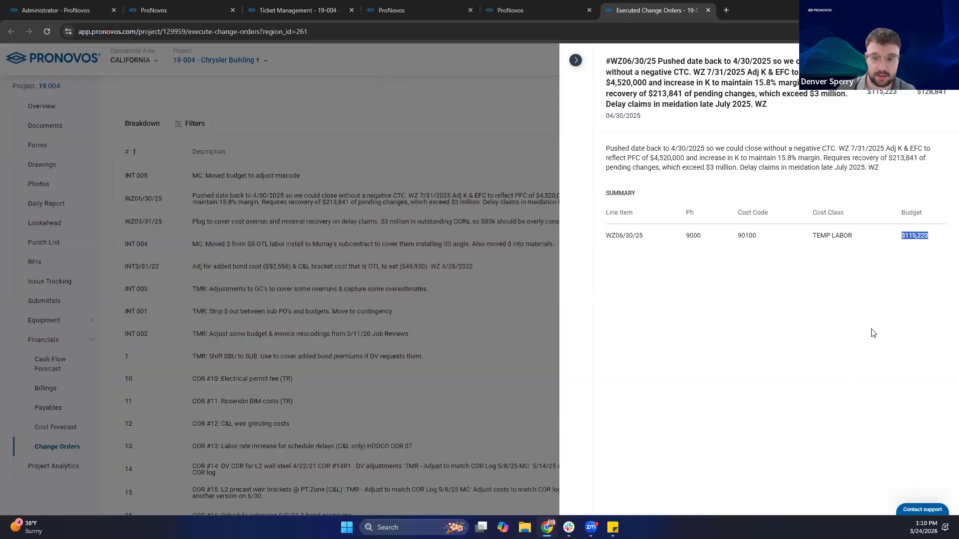
click(898, 332)
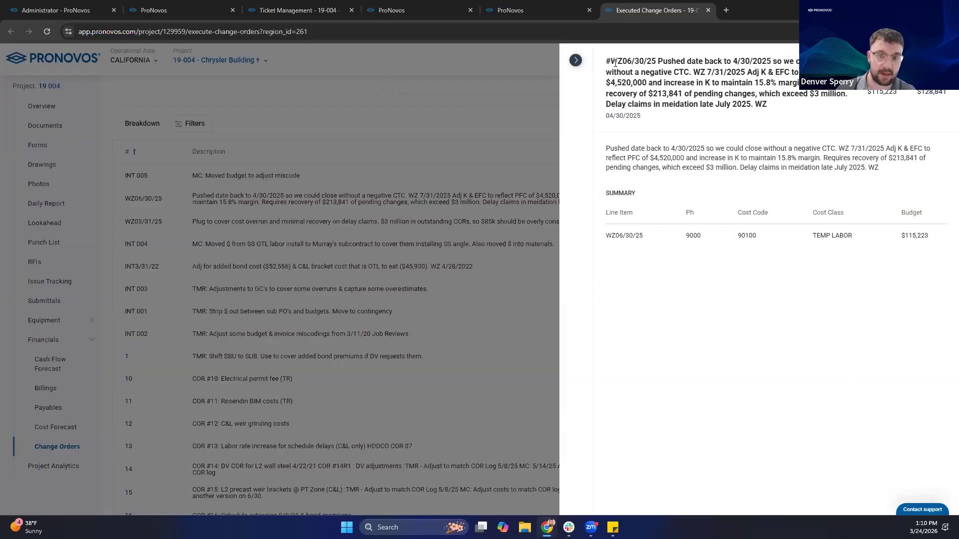
click(576, 61)
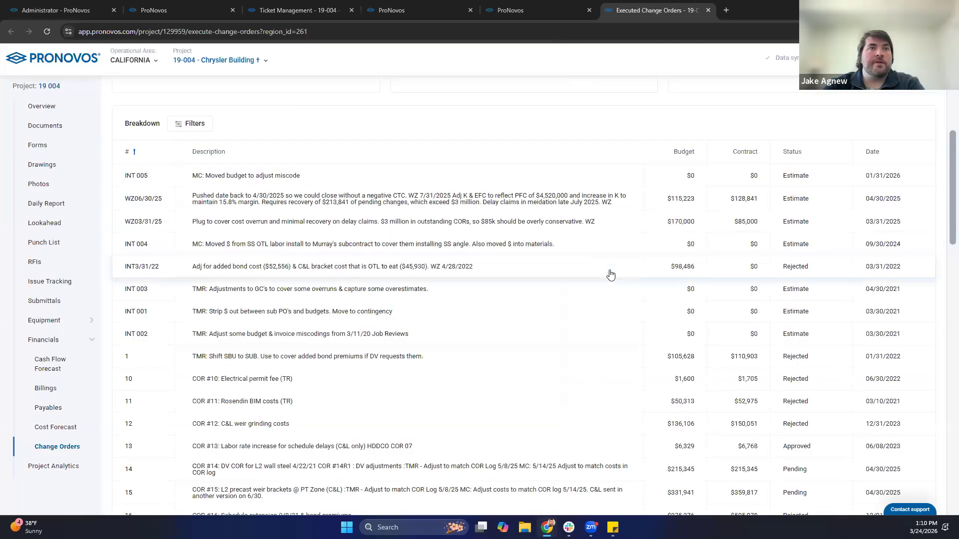
Step: Filter the executed change orders to the Approved status and examine the profit margin fade/gain chart
scroll(609, 285, up, 6)
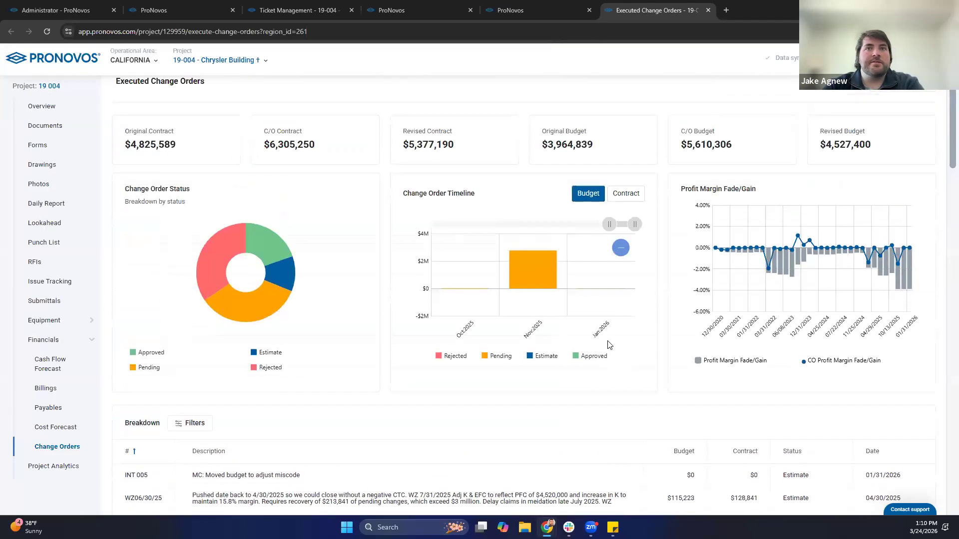
scroll(610, 344, up, 1)
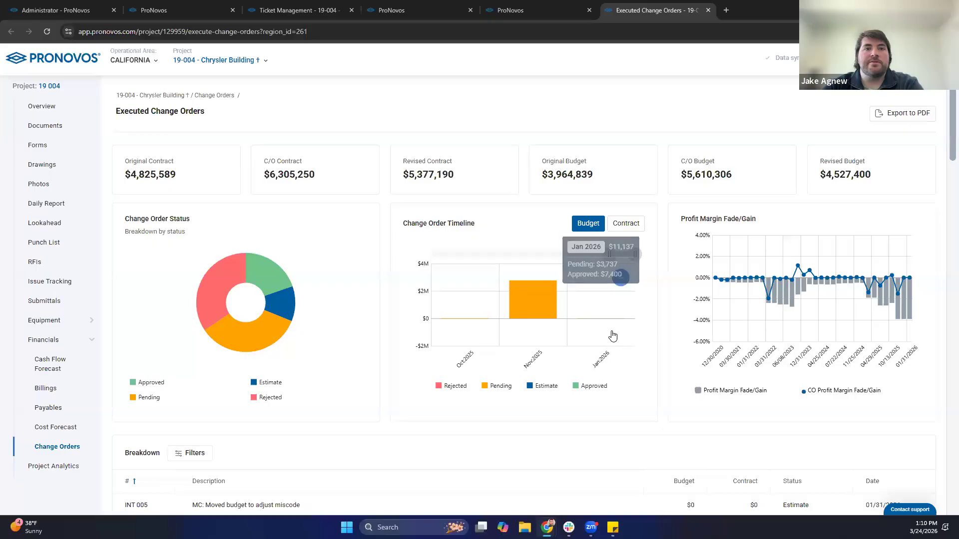
scroll(350, 299, down, 3)
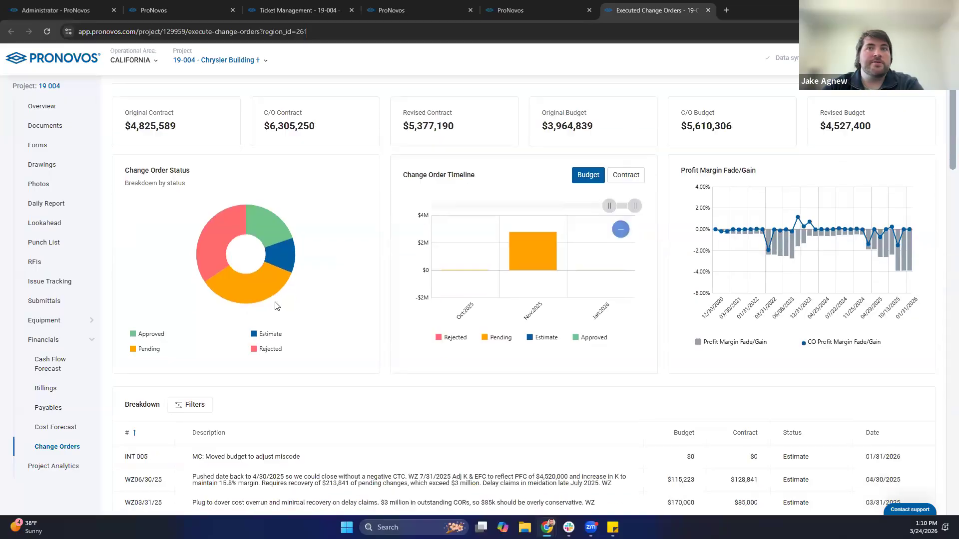
click(195, 303)
scroll(224, 250, down, 1)
scroll(223, 250, down, 1)
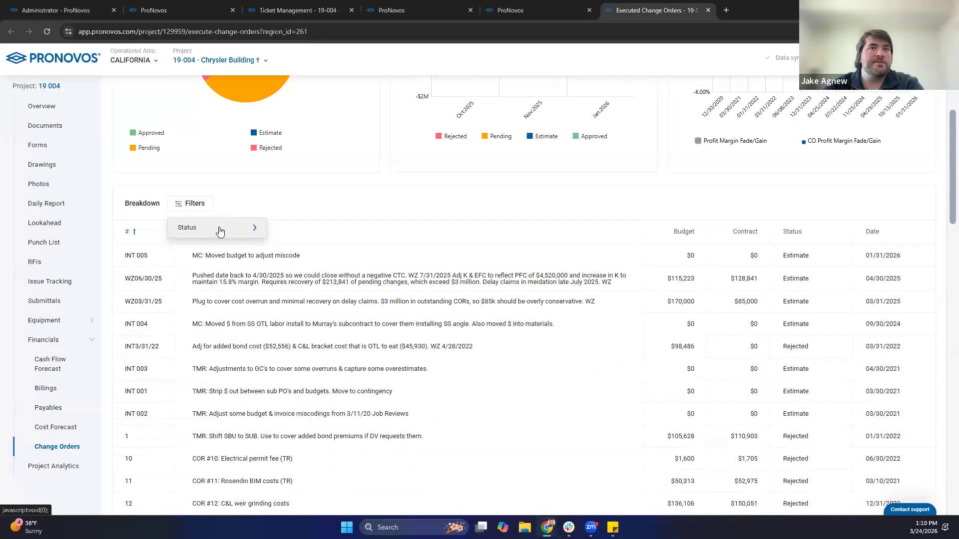
click(216, 228)
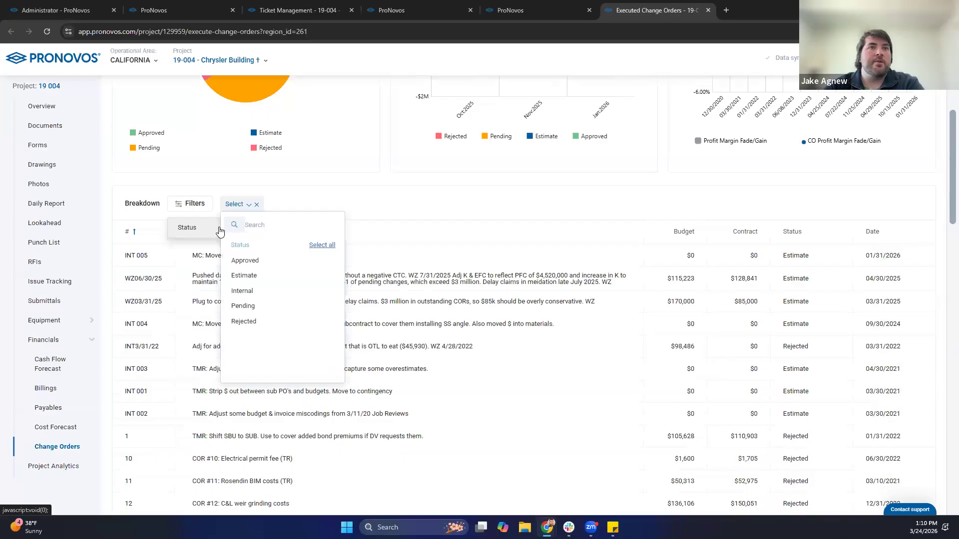
click(263, 267)
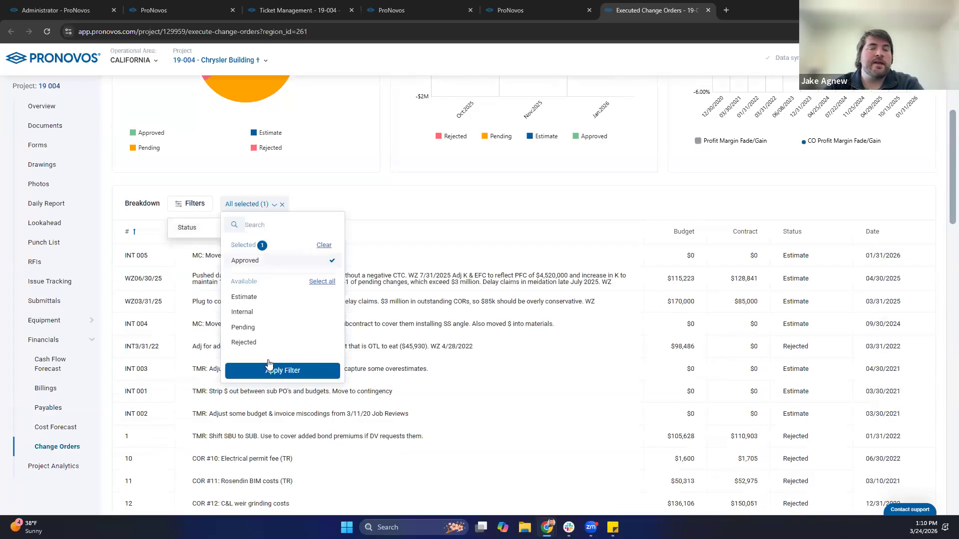
click(272, 370)
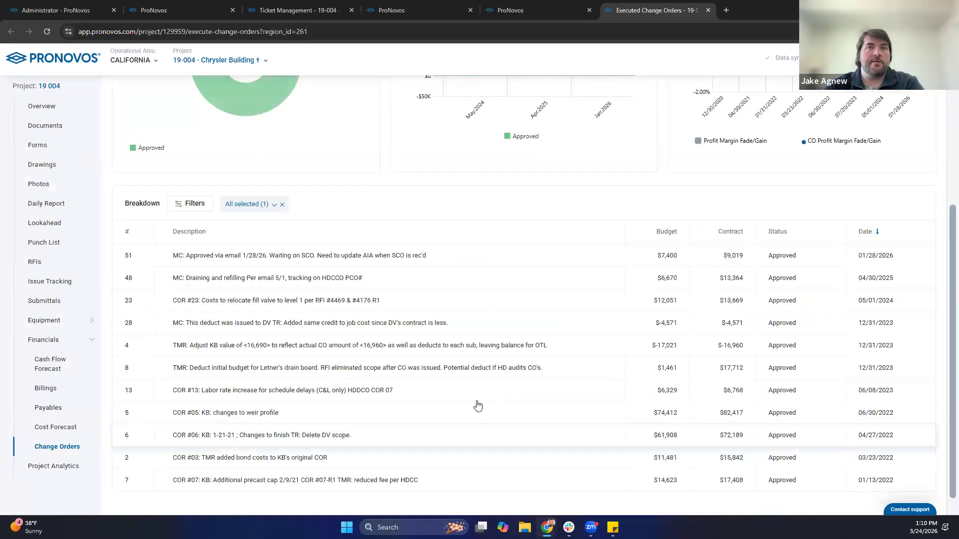
scroll(630, 446, up, 3)
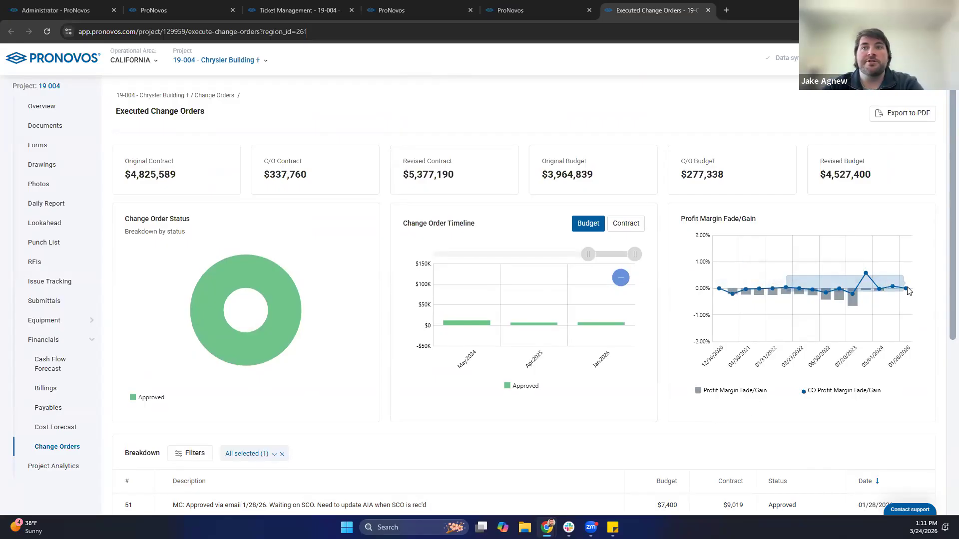
mouse_move(908, 293)
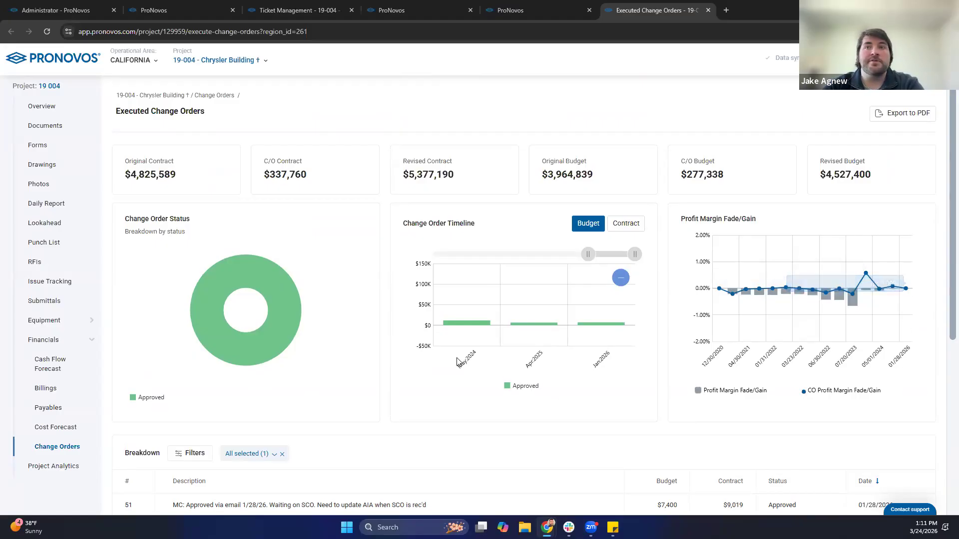
Step: Add the Estimate status to the breakdown's filter and review the updated charts and totals
click(252, 456)
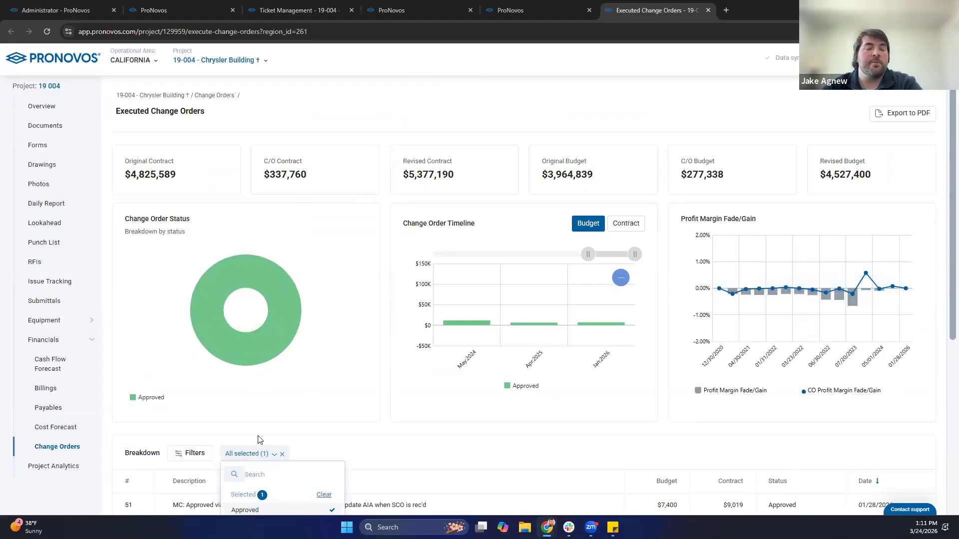
scroll(269, 411, down, 3)
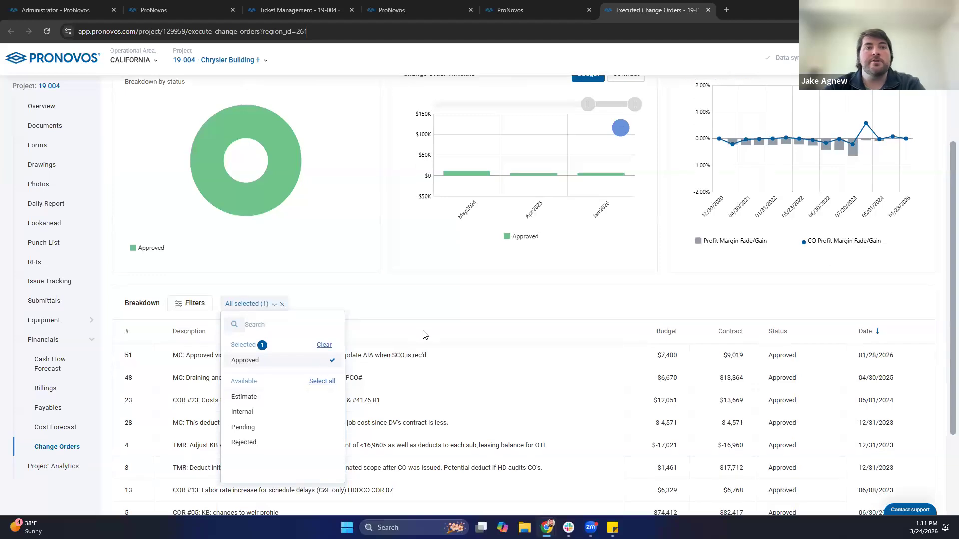
scroll(420, 339, up, 1)
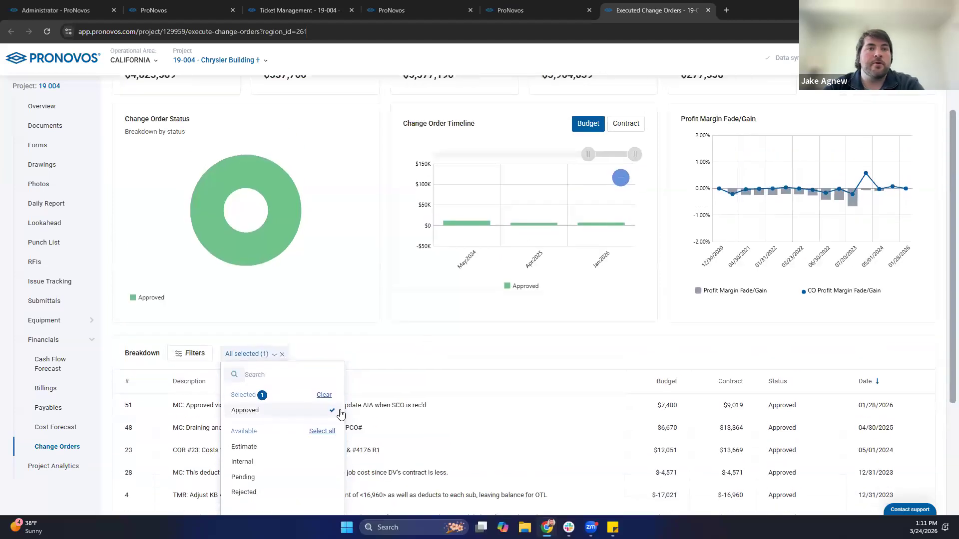
click(259, 452)
scroll(316, 445, down, 1)
click(313, 471)
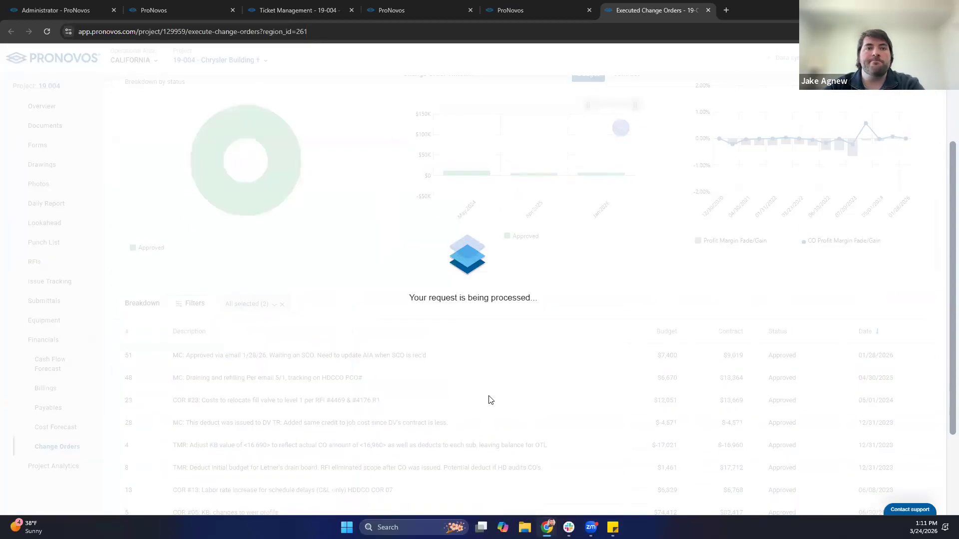
scroll(496, 368, up, 1)
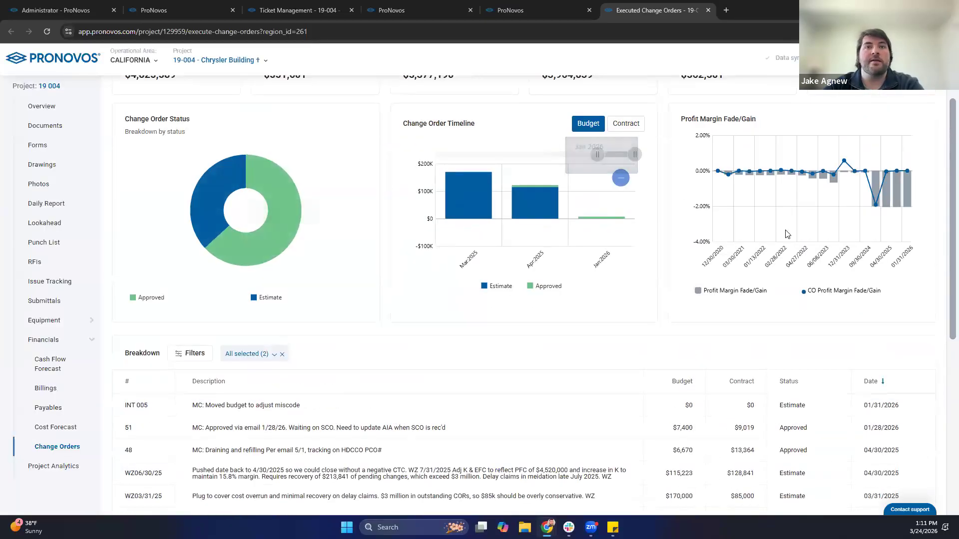
scroll(672, 349, up, 1)
scroll(666, 351, up, 1)
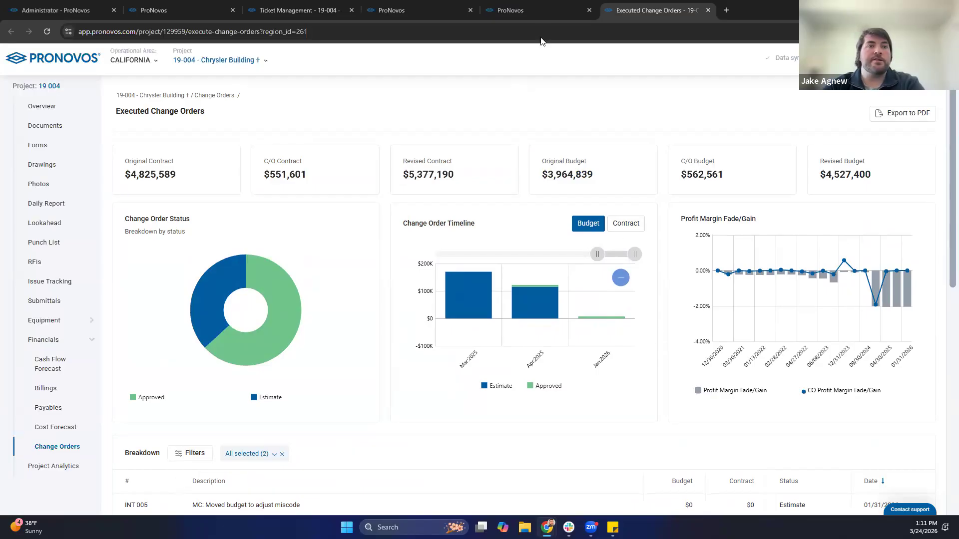
Step: Leave change order request #79 and look through the CO Requests list down to its latest entries
click(537, 13)
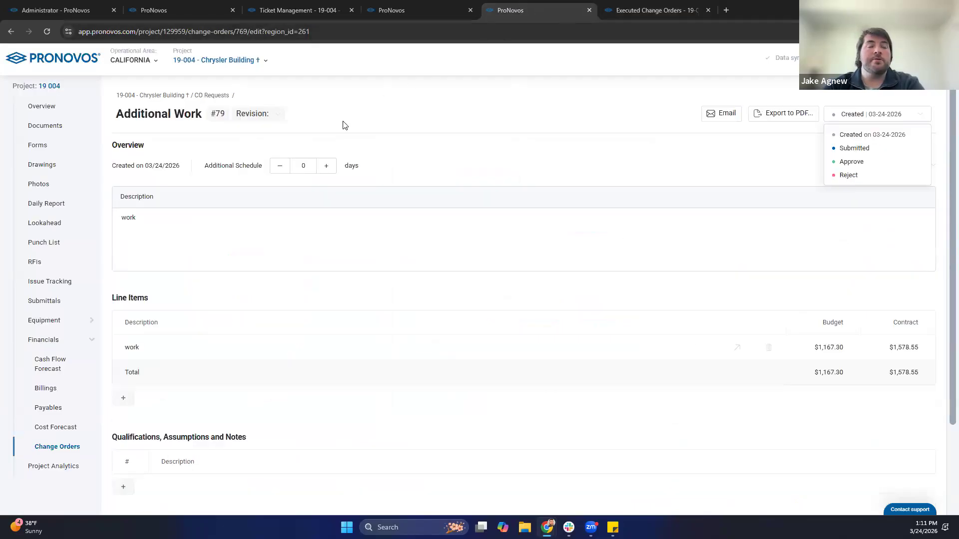
click(44, 448)
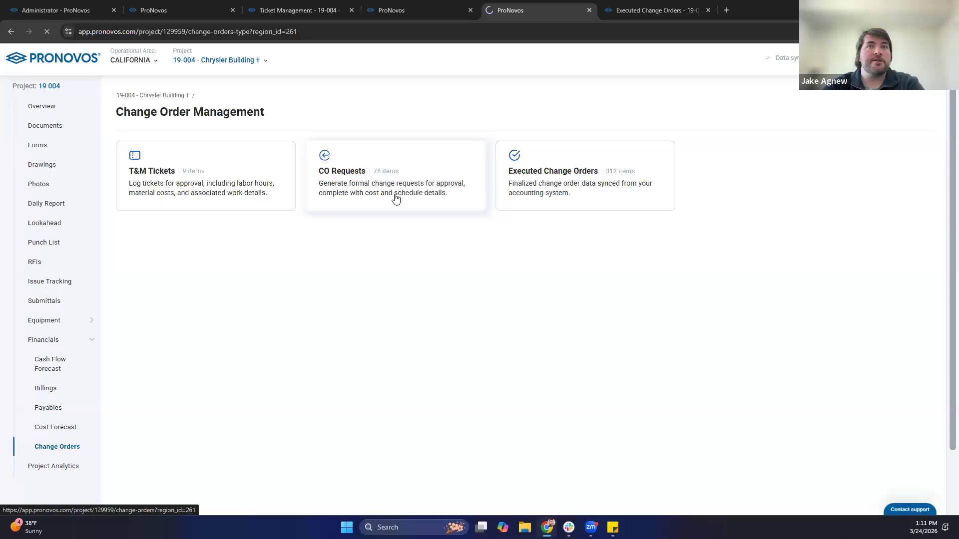
click(393, 196)
scroll(399, 129, down, 20)
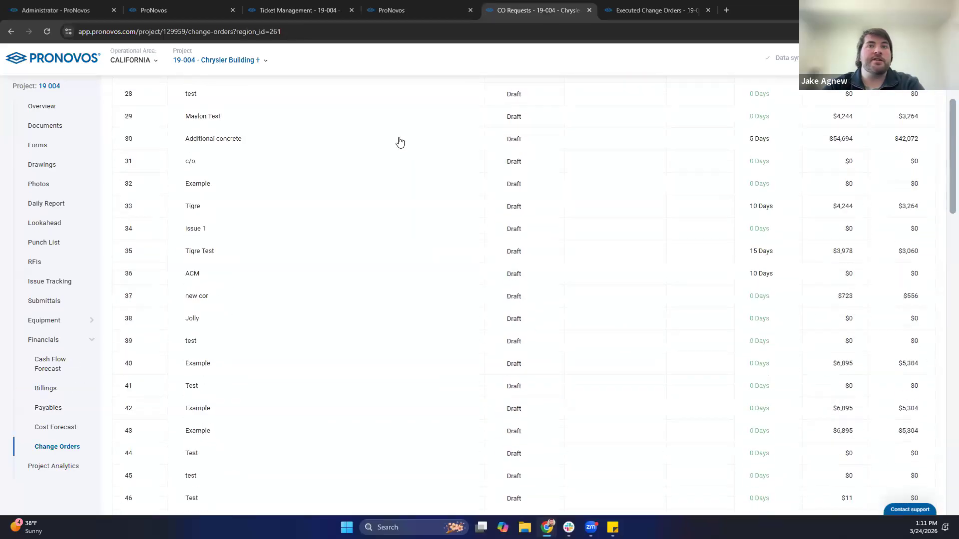
scroll(441, 244, down, 1)
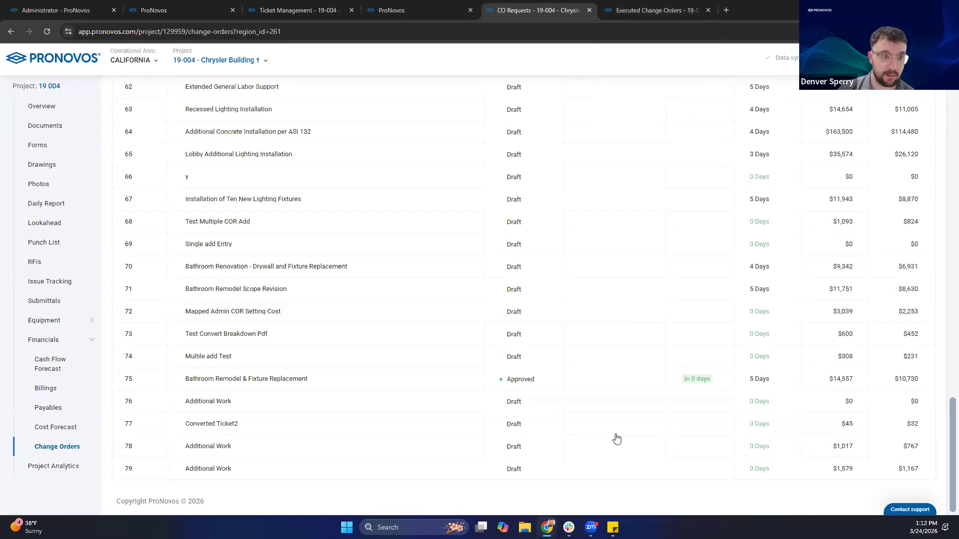
Step: Return to Executed Change Orders and review the contract and budget totals, charts and filtered breakdown
click(653, 13)
scroll(440, 118, down, 1)
scroll(426, 127, up, 1)
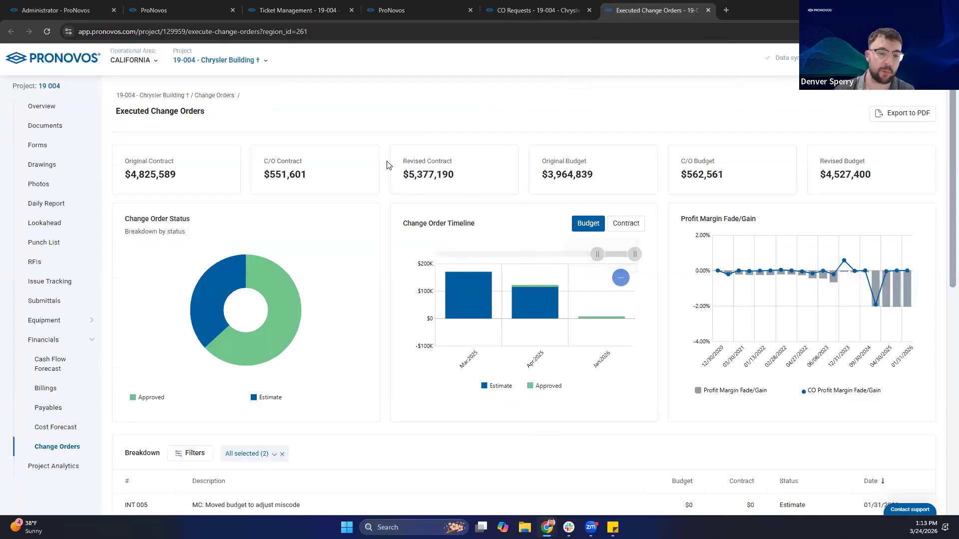
scroll(388, 165, down, 1)
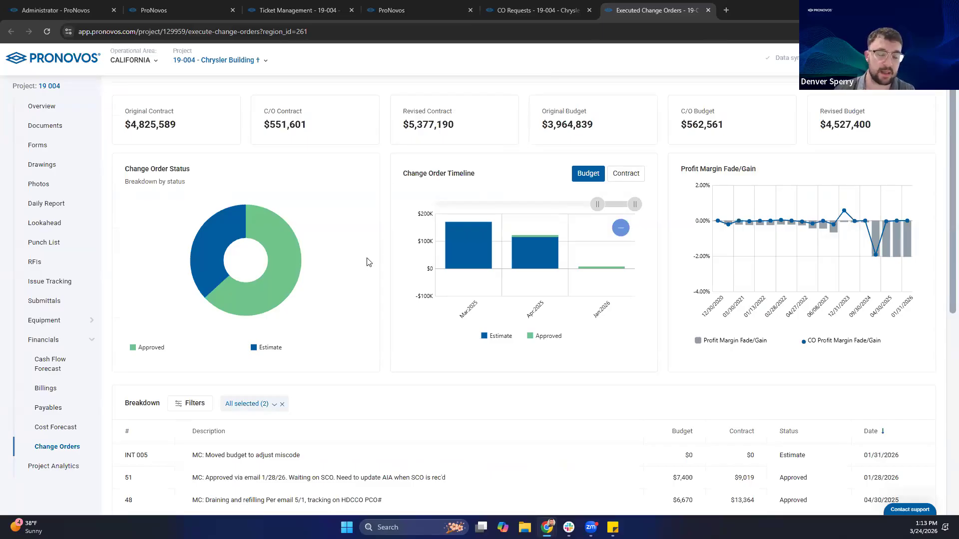
scroll(381, 270, up, 1)
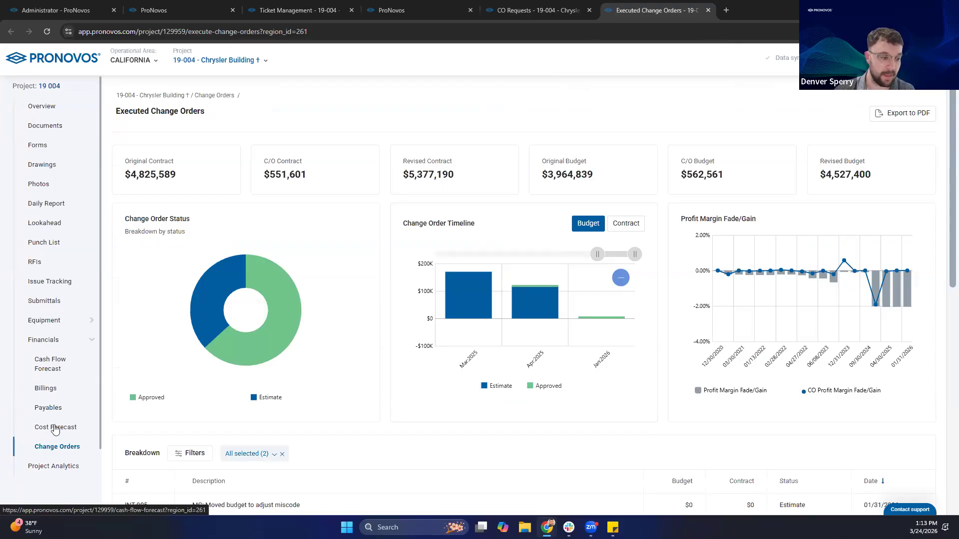
Step: Open Project Analytics in a new tab to view its dashboards, and return to the Executed Change Orders charts and breakdown
right_click(54, 466)
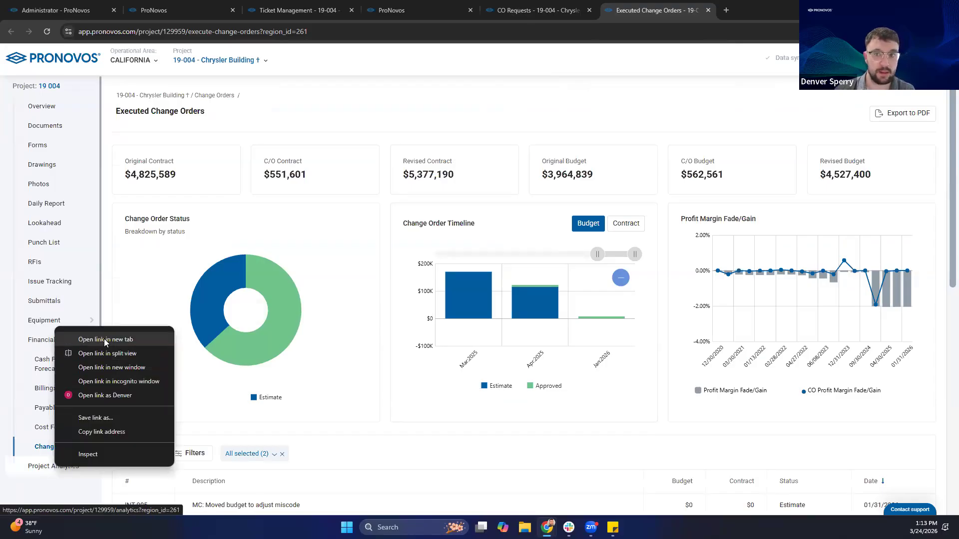
click(105, 340)
click(756, 7)
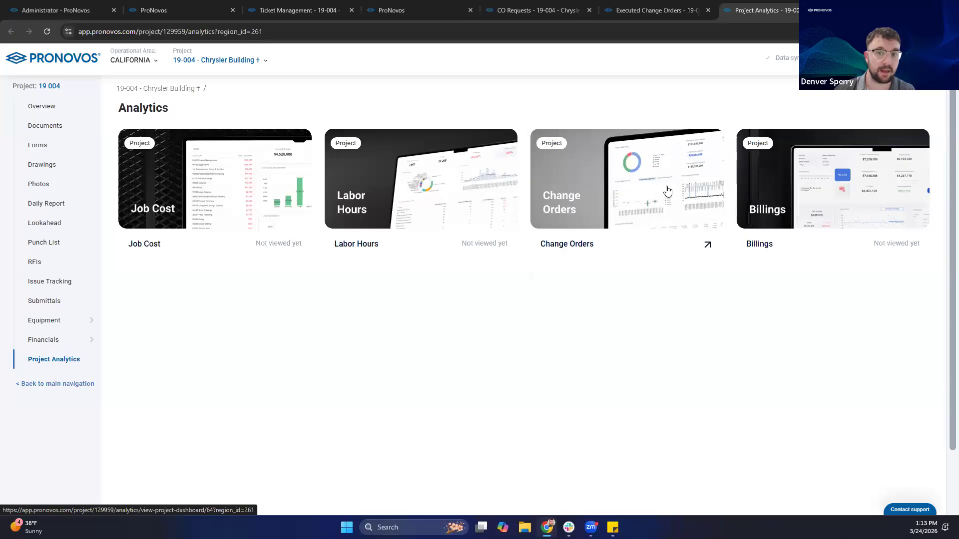
click(656, 15)
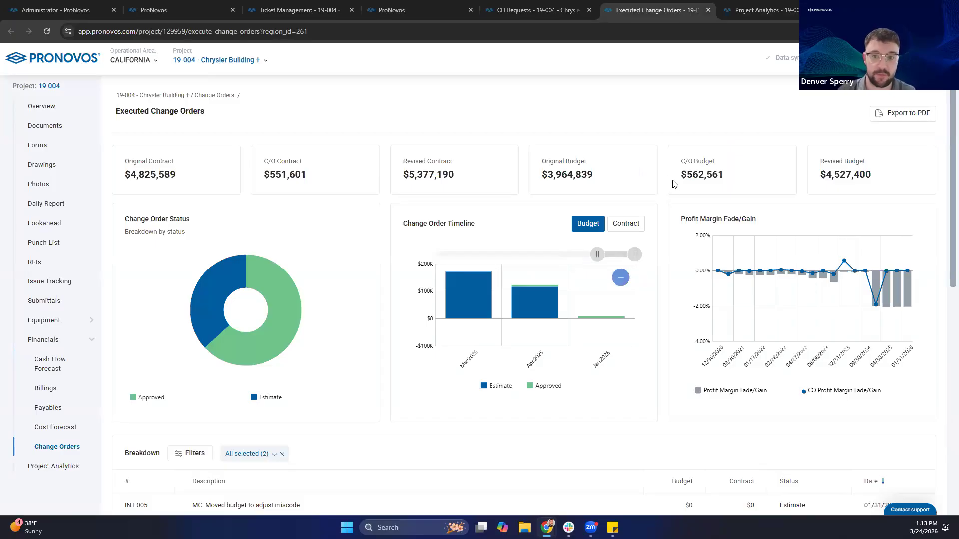
scroll(671, 192, down, 2)
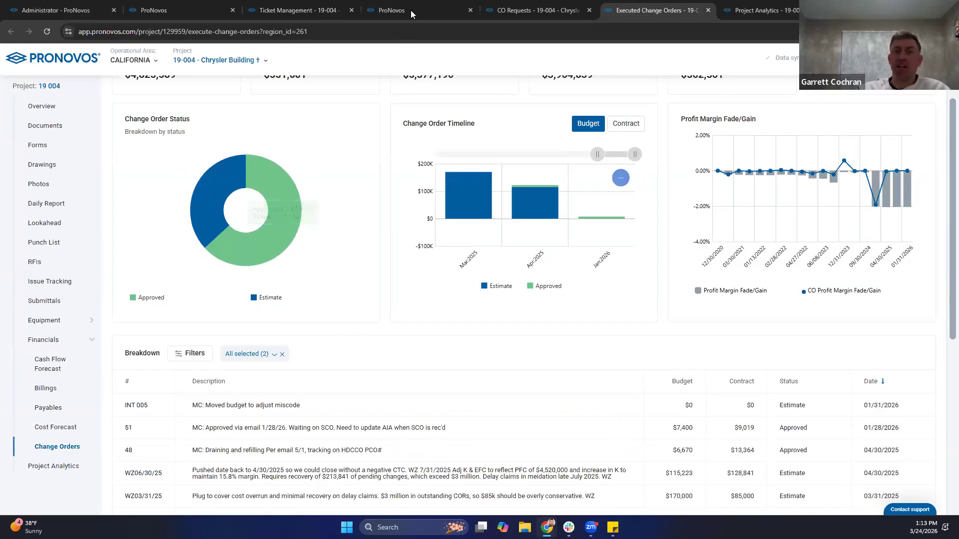
Step: Check the T&M Tickets list, and leave the open change order request for the project's Change Order Management overview
click(336, 11)
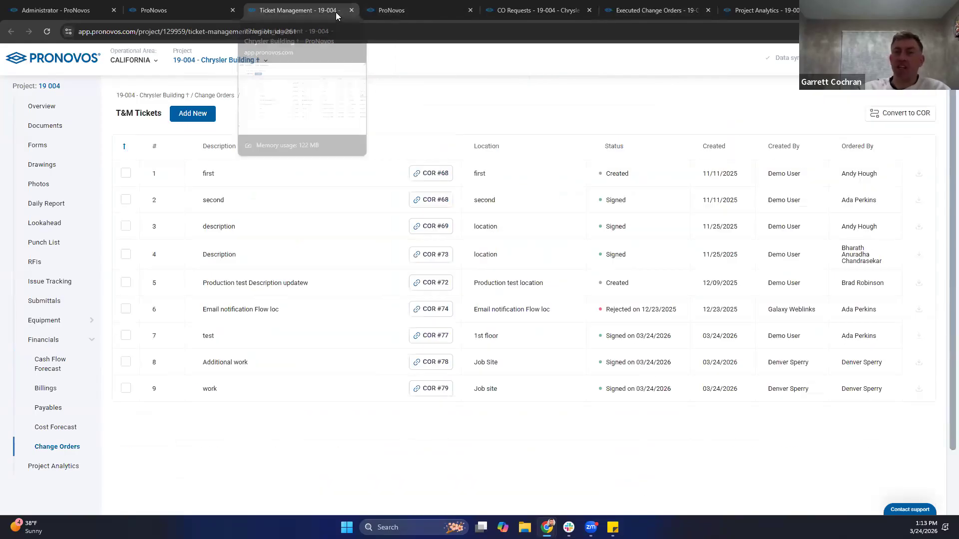
click(408, 14)
click(205, 95)
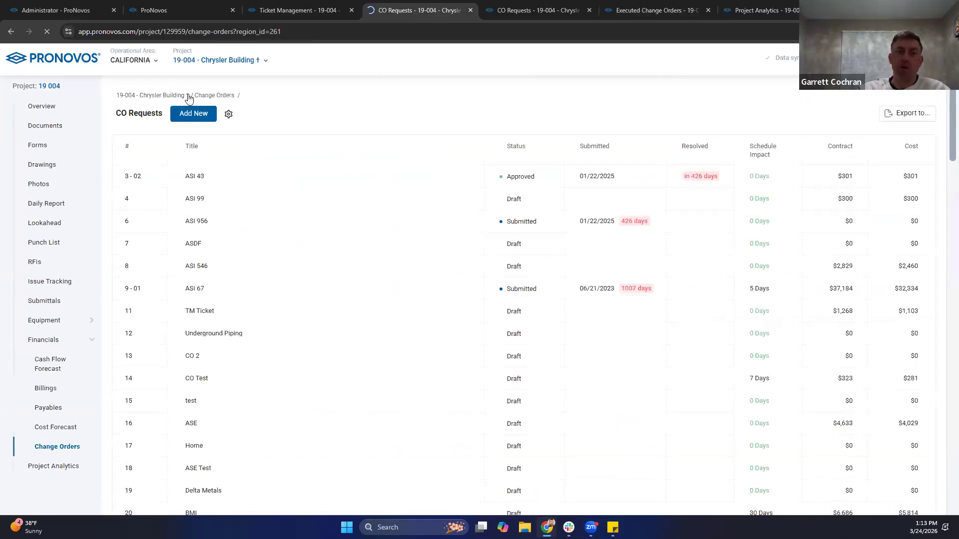
click(209, 97)
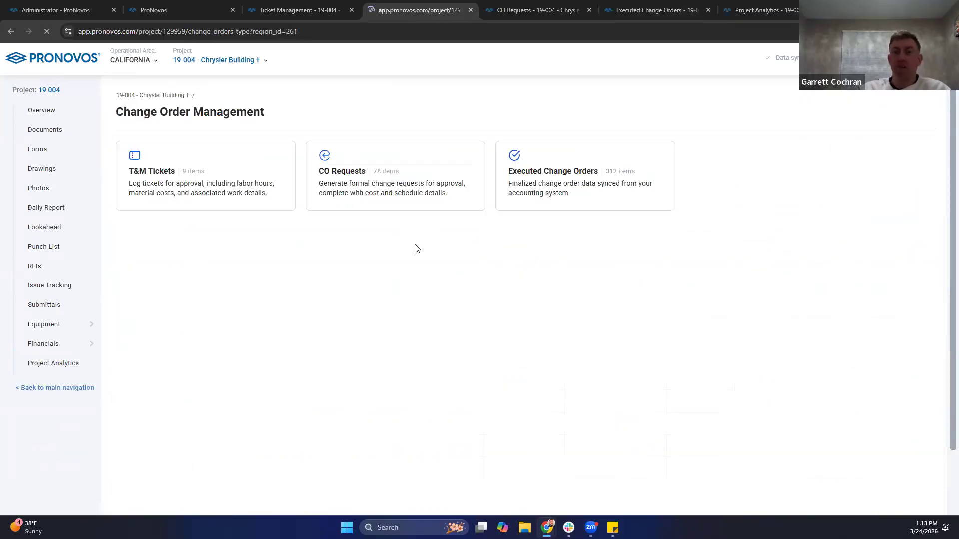